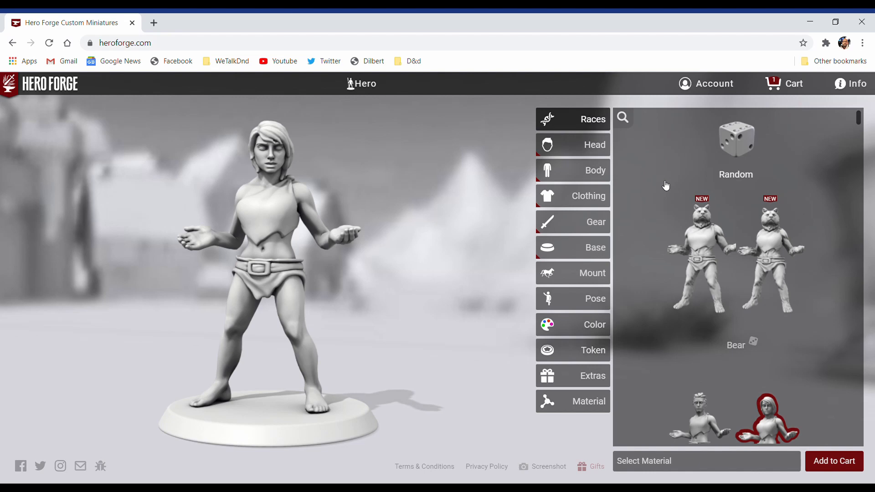
Step: Choose the Male Anthro-Feline race for the miniature
mouse_move(687, 228)
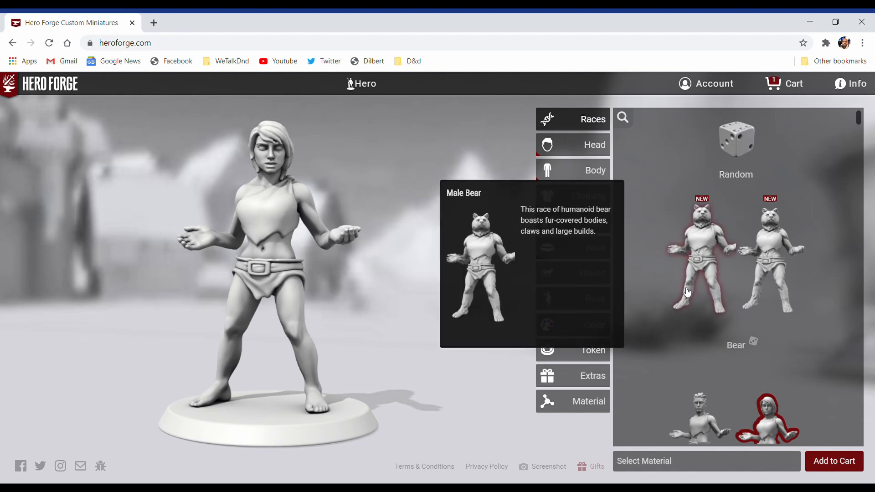
scroll(818, 347, "down", 5)
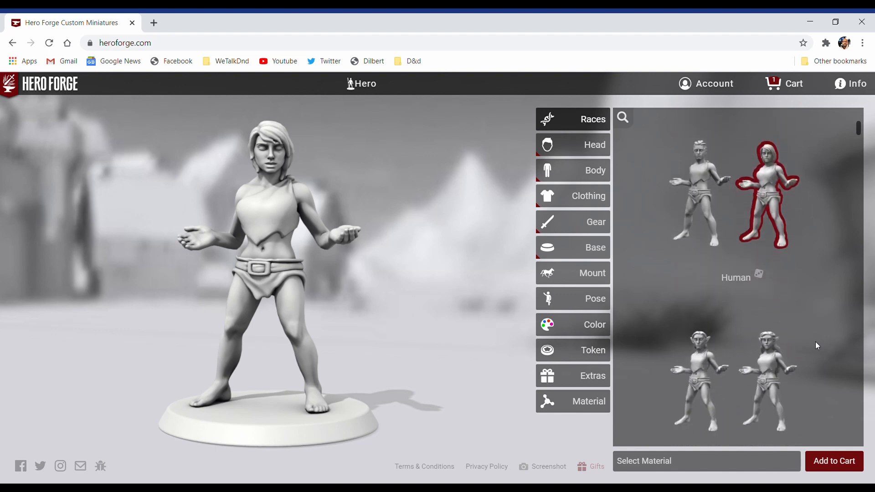
scroll(815, 345, "down", 5)
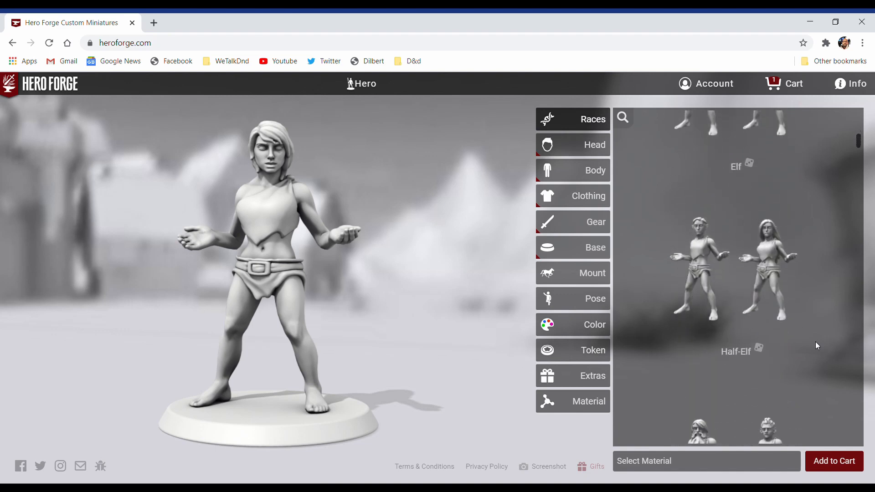
scroll(817, 346, "down", 5)
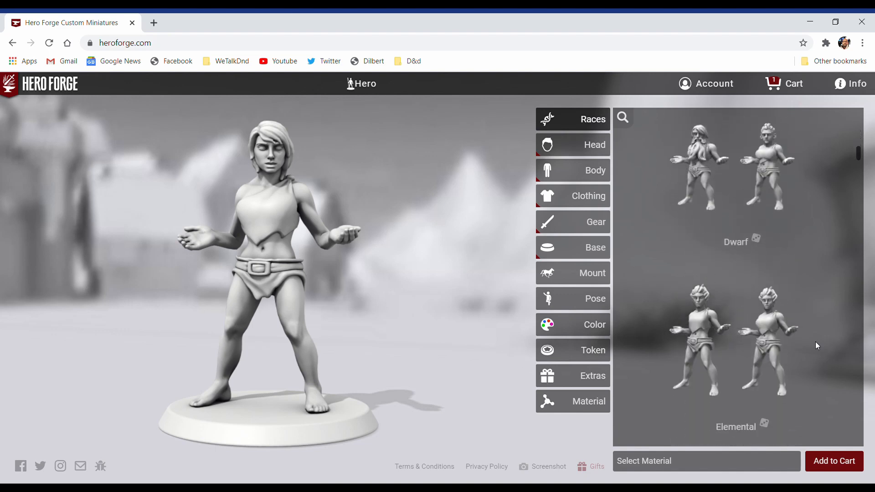
scroll(815, 342, "down", 5)
scroll(816, 346, "down", 5)
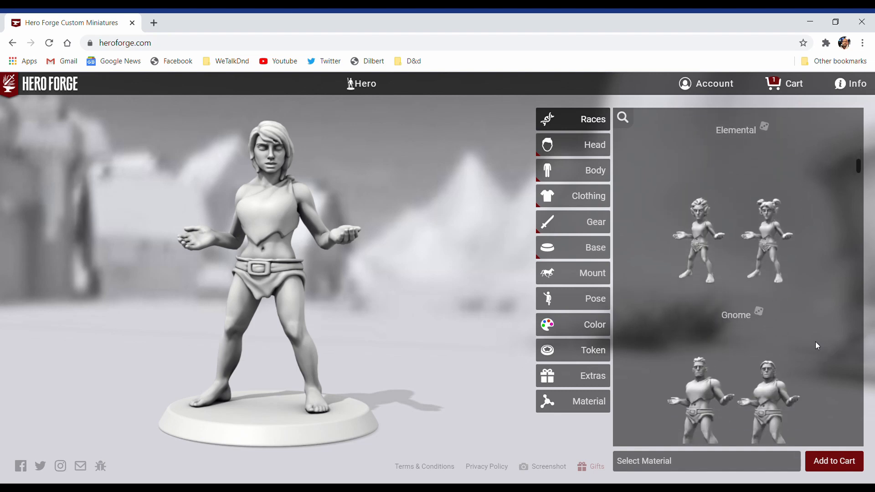
scroll(817, 346, "down", 6)
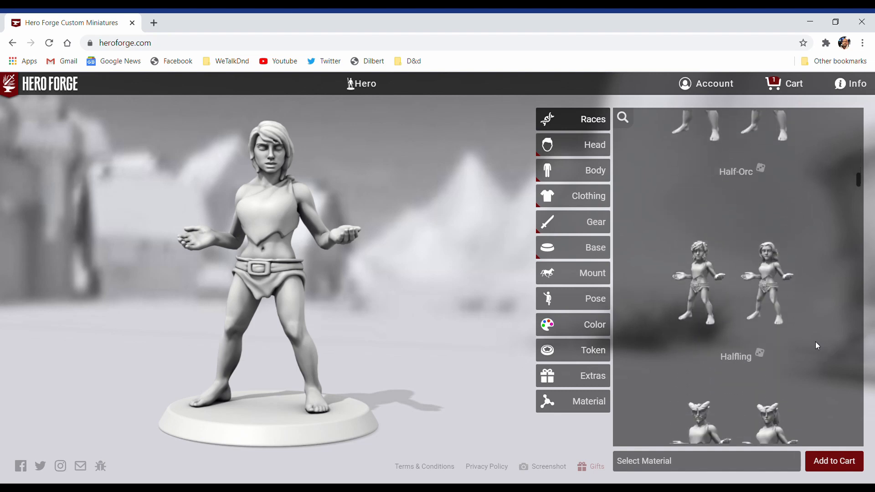
scroll(817, 346, "down", 4)
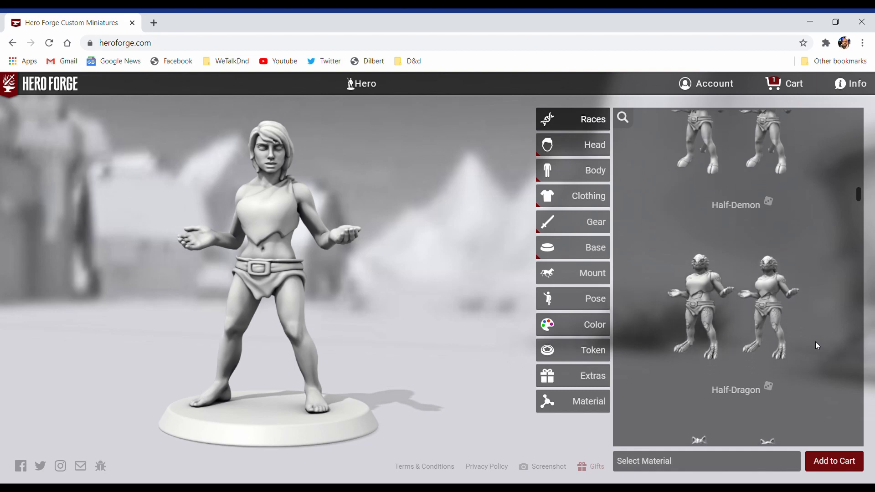
scroll(817, 345, "down", 2)
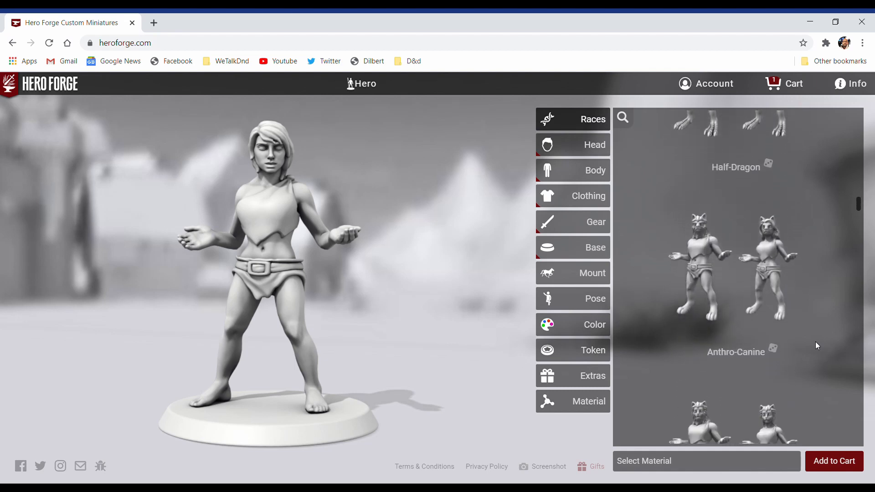
scroll(816, 346, "down", 3)
scroll(816, 346, "down", 1)
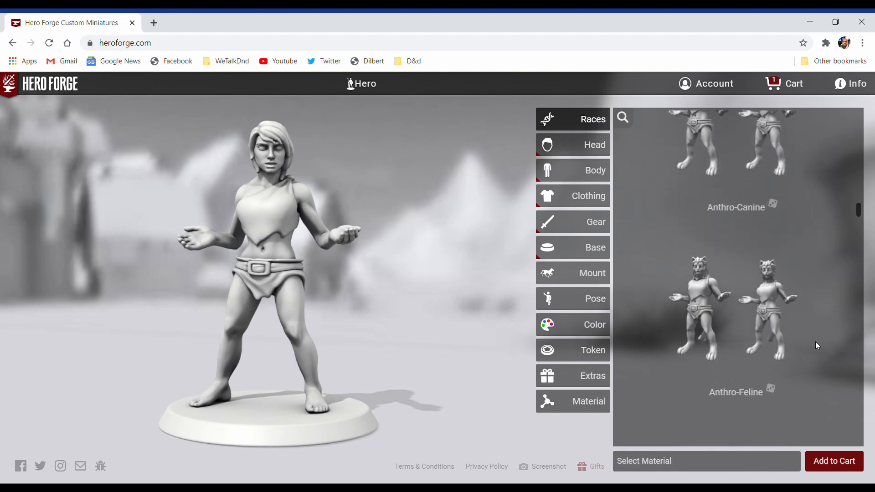
mouse_move(707, 319)
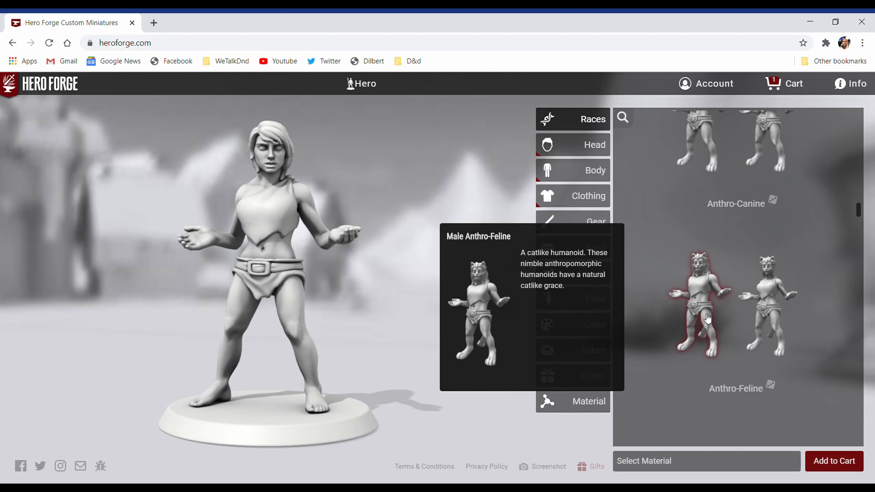
left_click(708, 318)
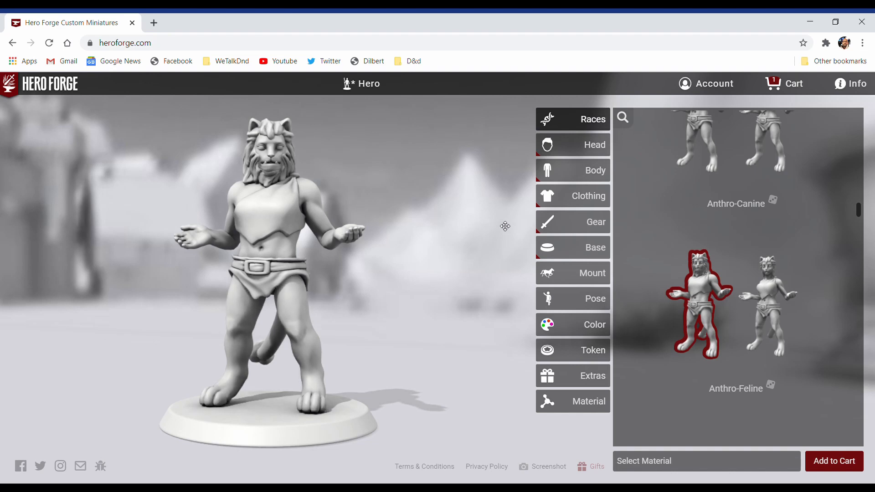
Step: Raise the face's Softness to the maximum and set the Cocky expression to its maximum
left_click(584, 151)
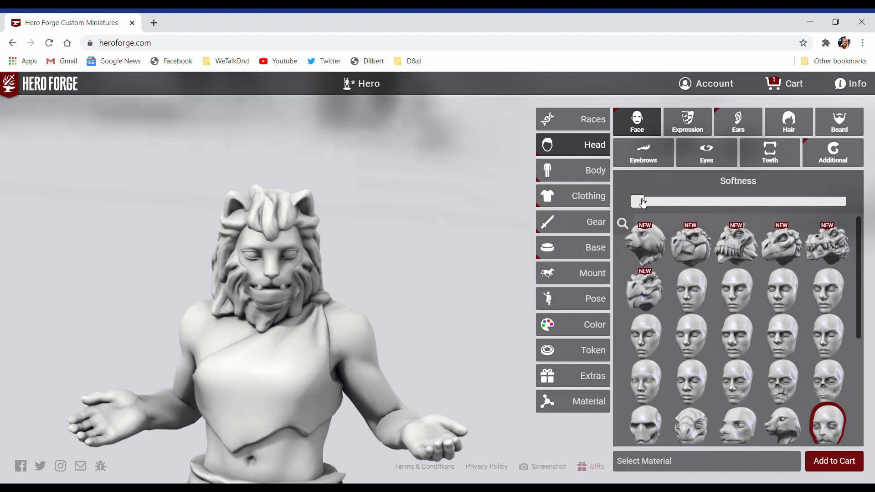
left_click_drag(645, 203, 846, 208)
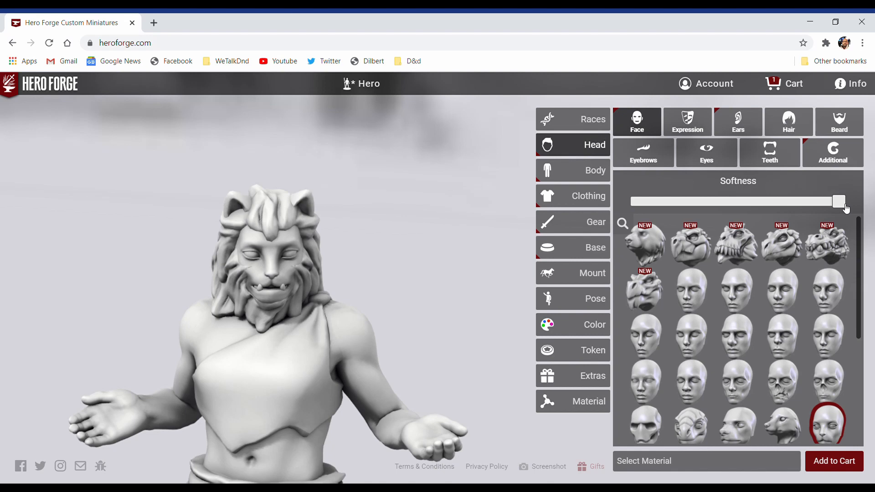
left_click(699, 129)
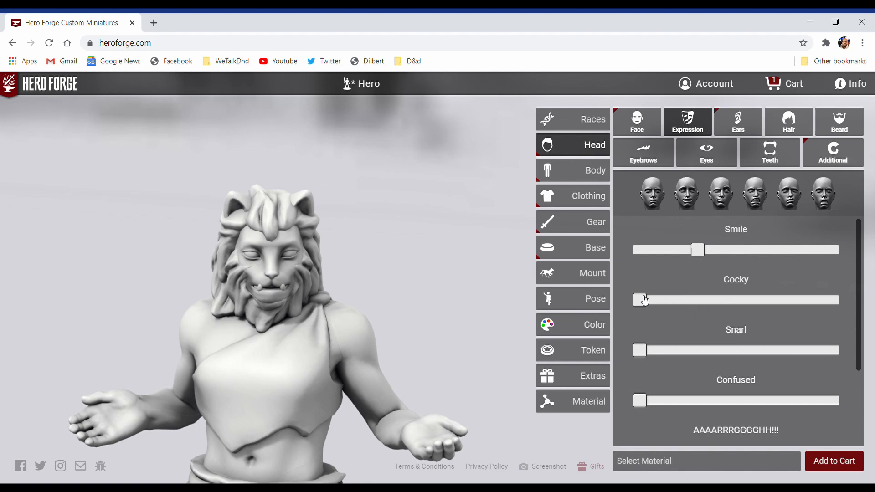
left_click_drag(645, 301, 847, 308)
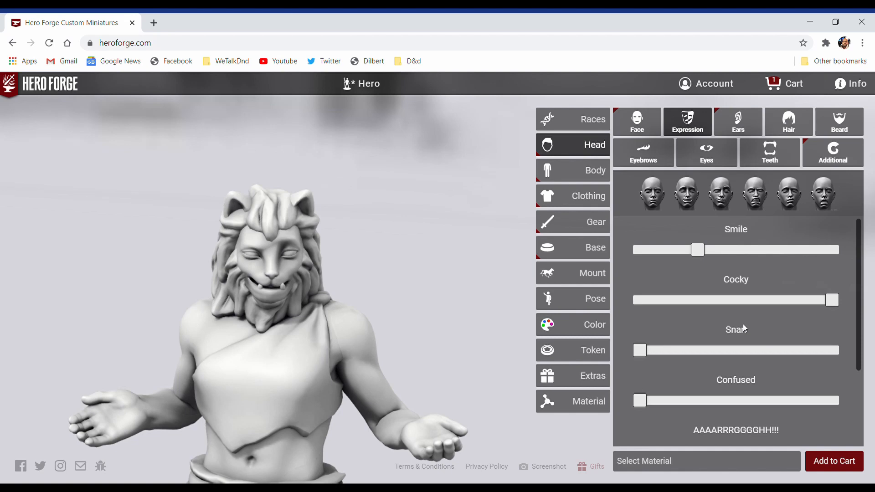
scroll(743, 324, "down", 3)
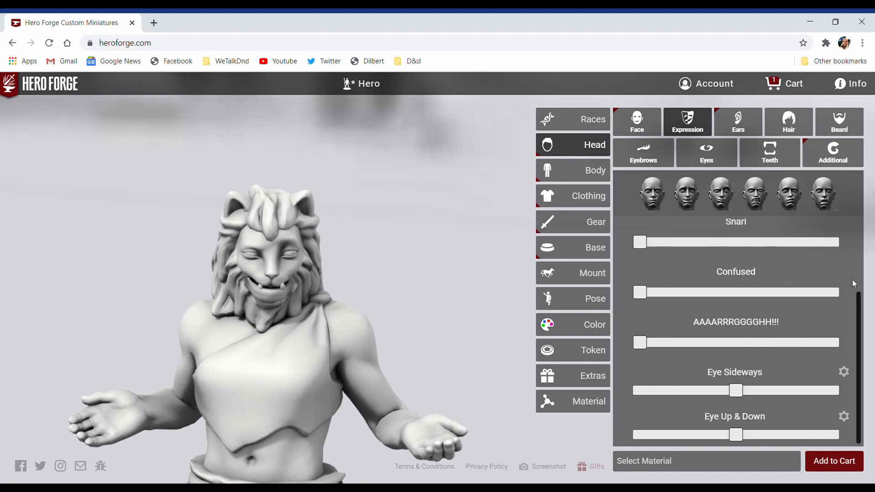
scroll(853, 283, "up", 1)
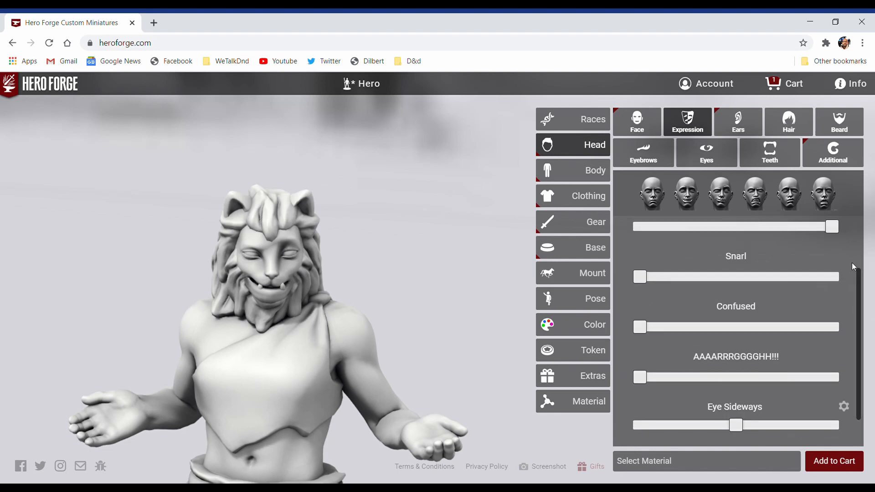
Step: Preview the ear, hair and additional head options, trying the Alien and Robotic Eyes and returning to the plain round eyes
left_click(738, 127)
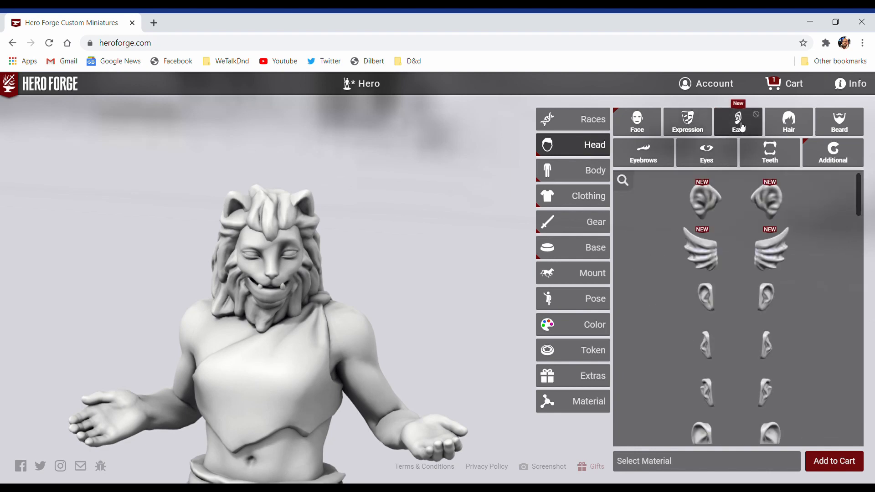
left_click(790, 127)
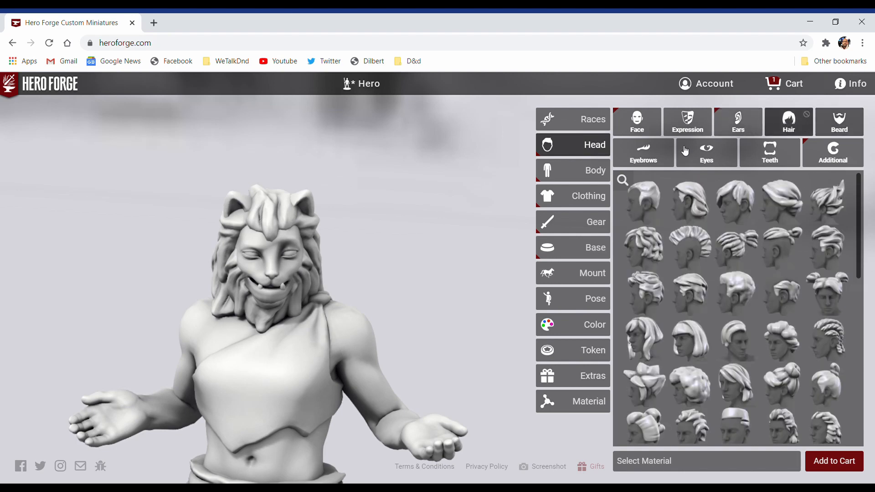
left_click(709, 161)
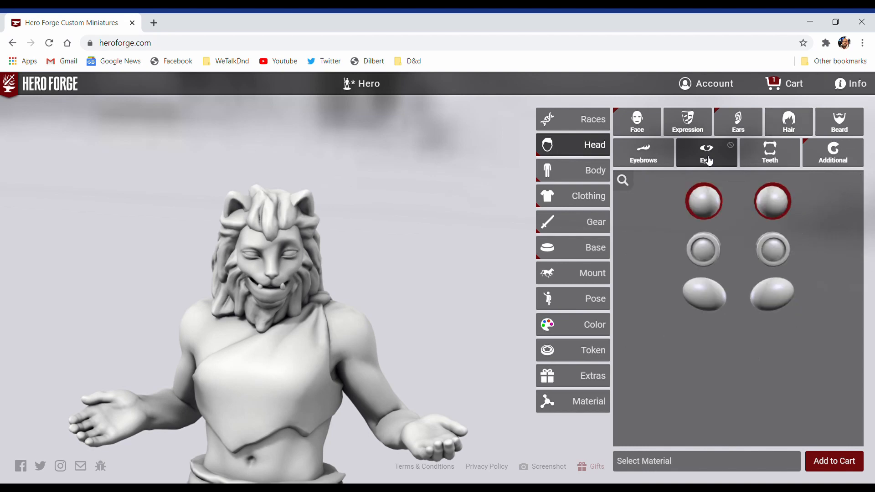
left_click(697, 286)
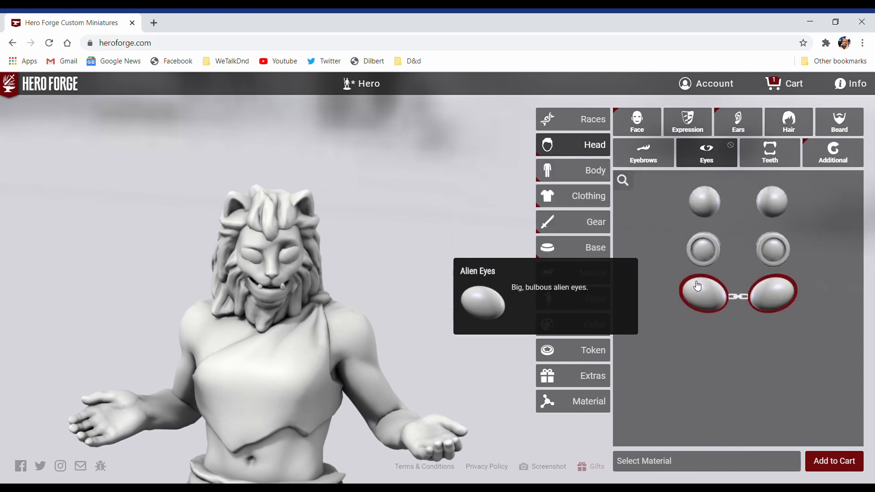
left_click(707, 251)
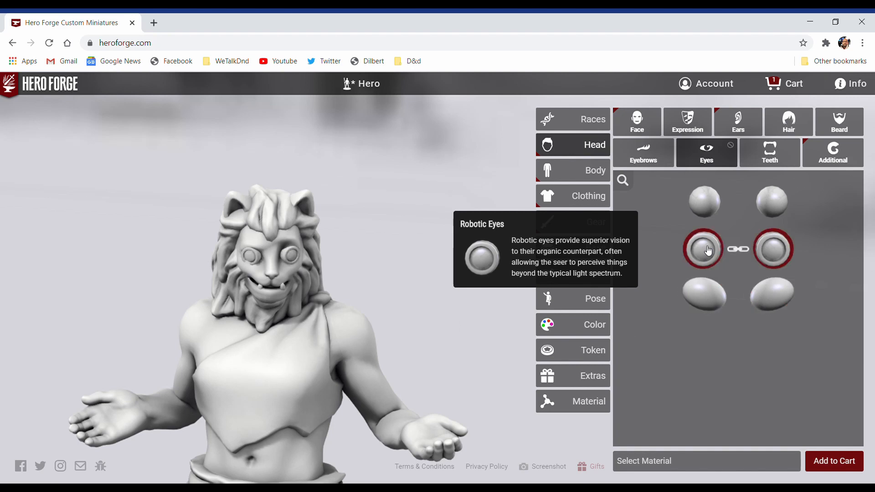
left_click(708, 214)
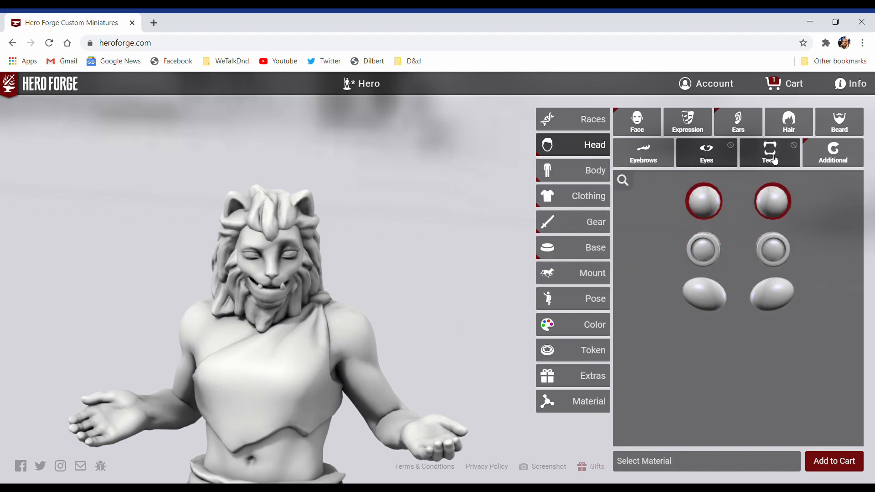
left_click(836, 157)
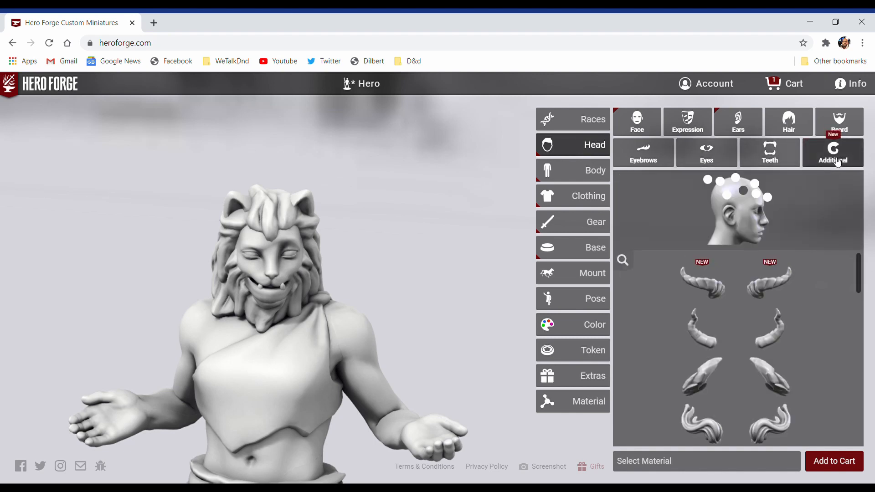
Step: Give the figure's body the Furry Clawed Torso
left_click(583, 172)
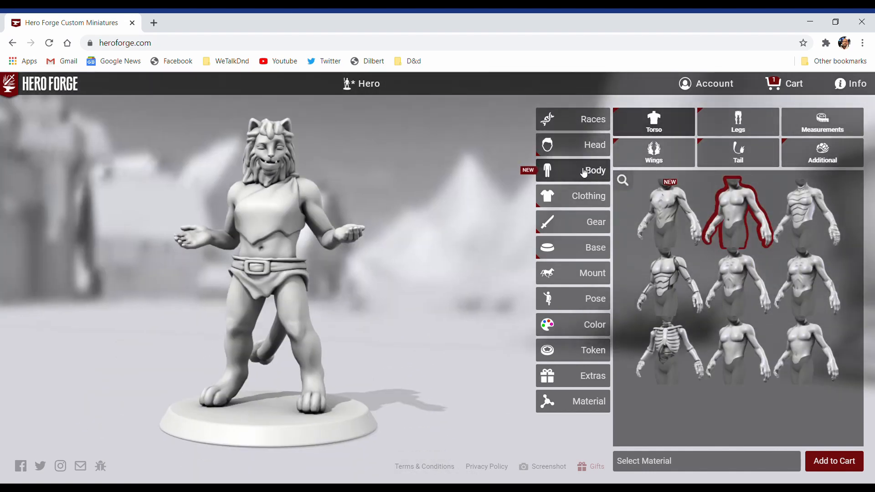
mouse_move(682, 207)
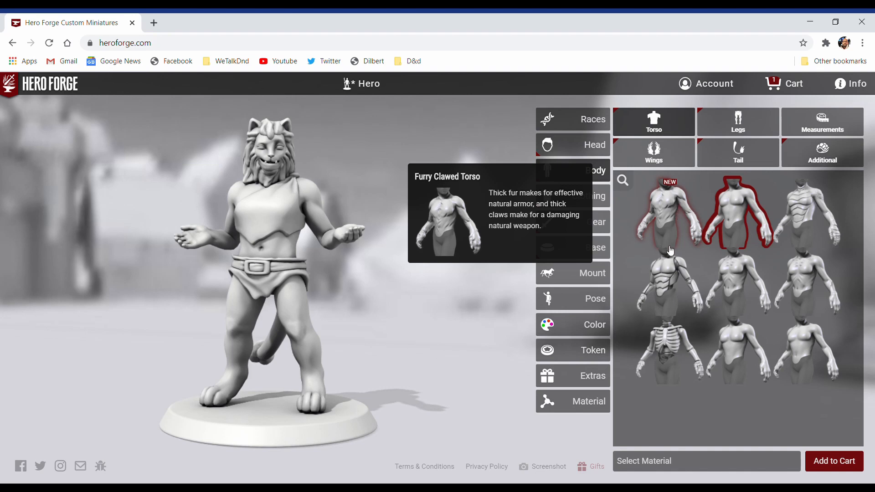
mouse_move(666, 275)
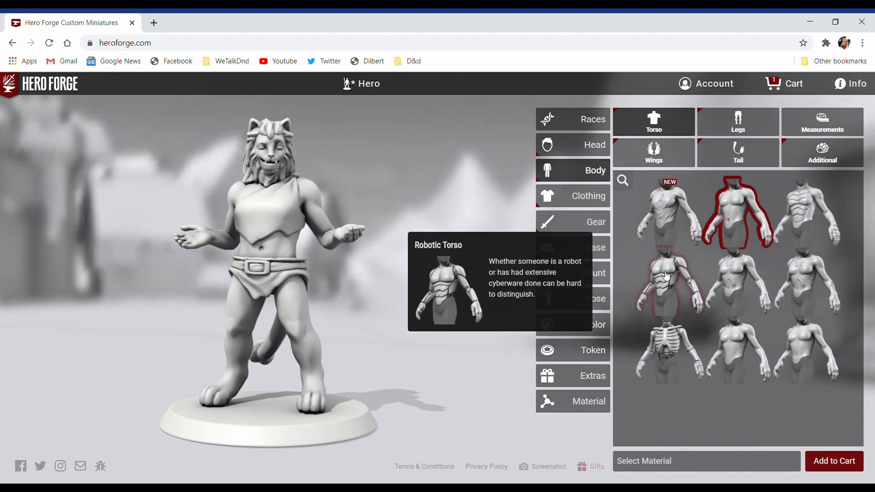
left_click(664, 212)
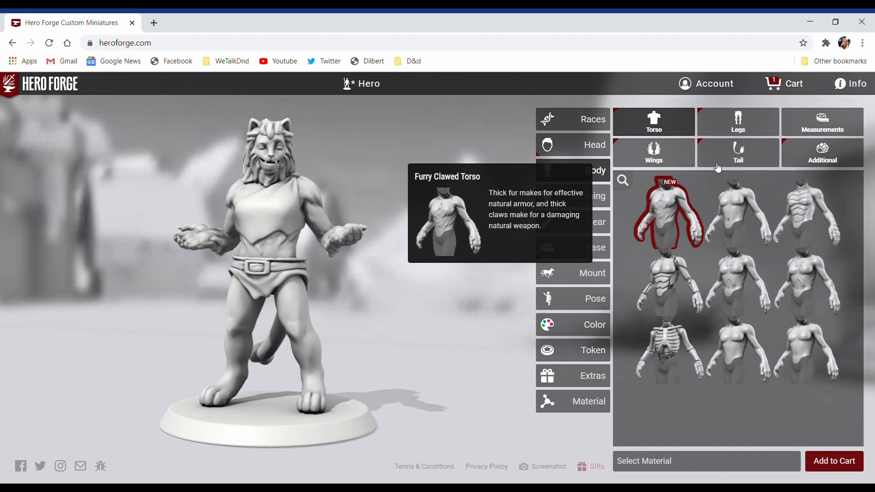
Step: Give the figure the Furry Clawed Legs
left_click(749, 128)
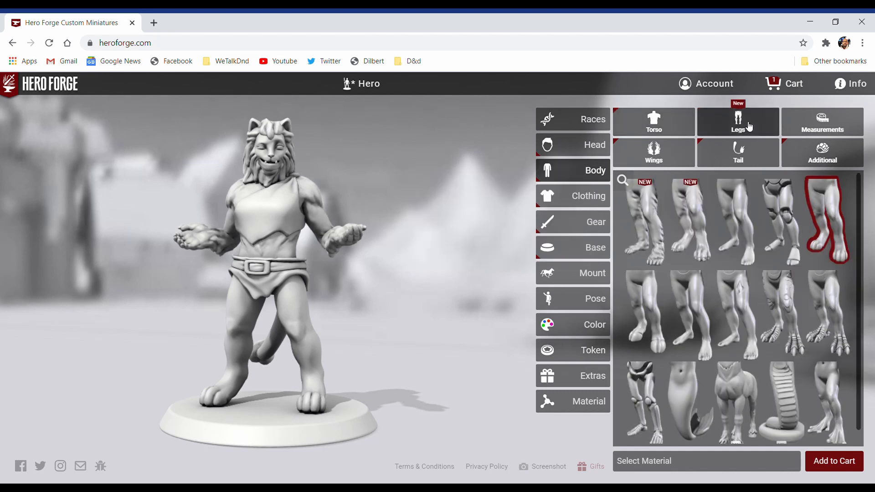
mouse_move(650, 221)
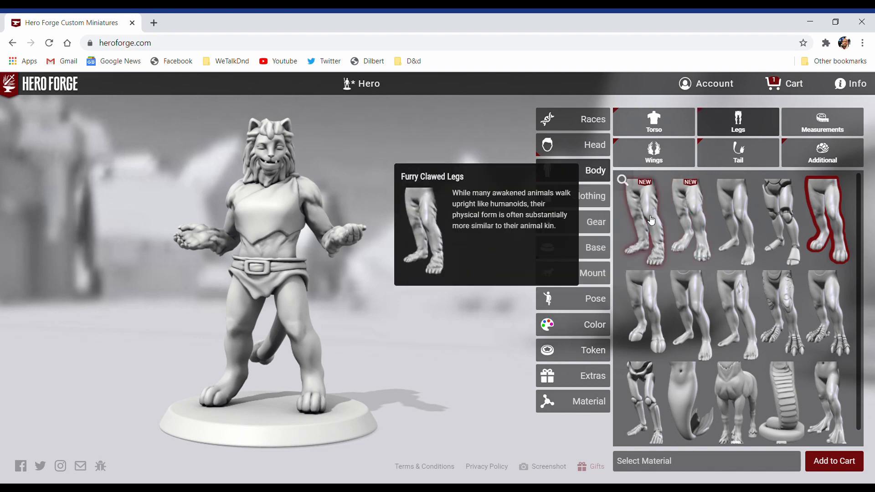
left_click(650, 220)
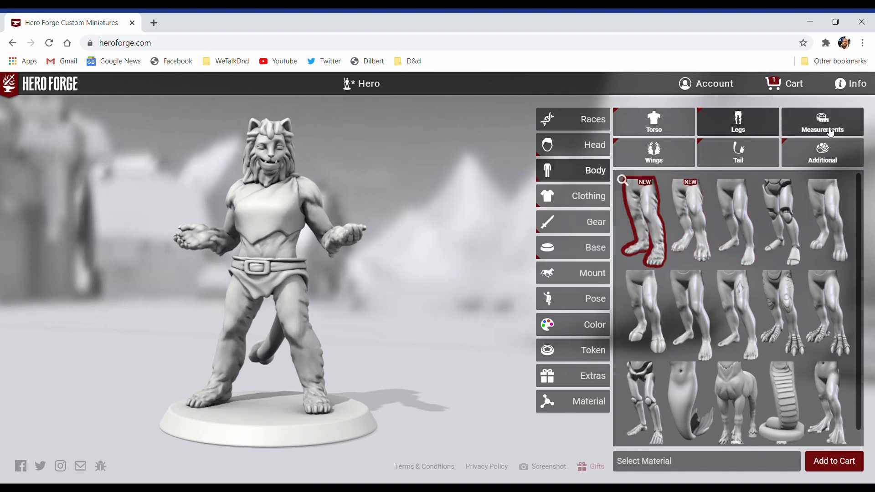
Step: Set the figure's body height to about 7 and its head size to about the middle of the range
left_click(830, 133)
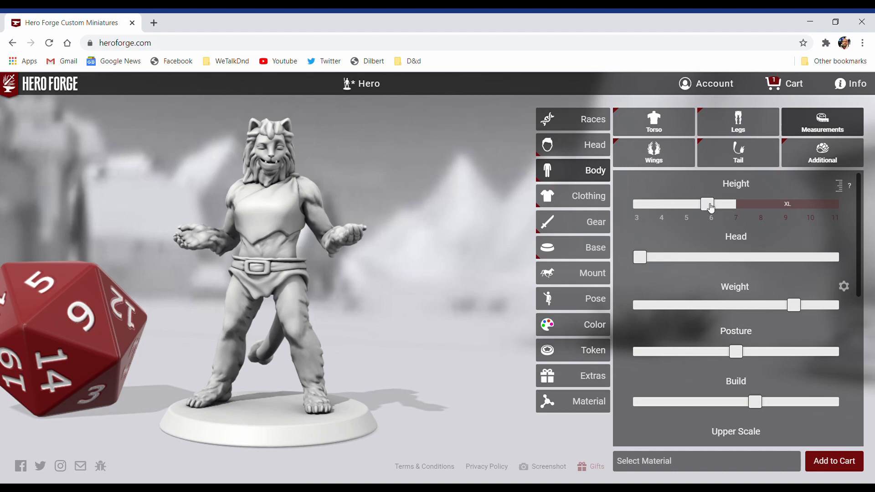
left_click_drag(714, 208, 738, 215)
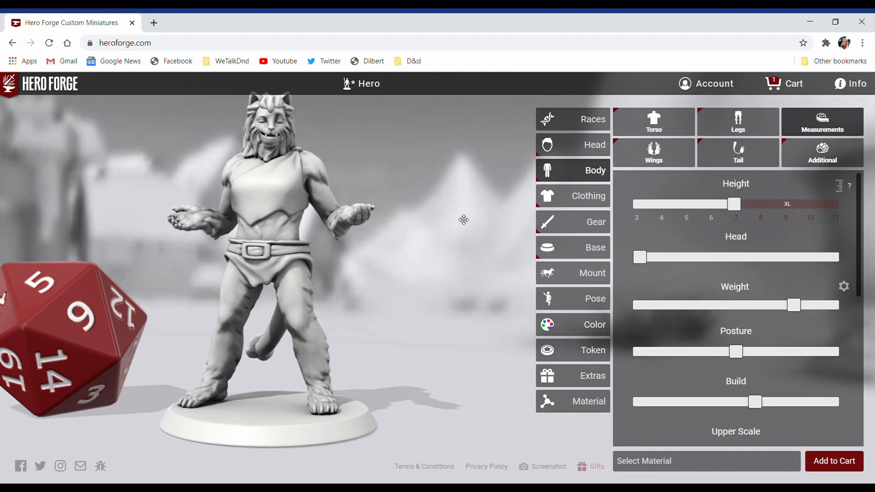
left_click_drag(462, 220, 397, 214)
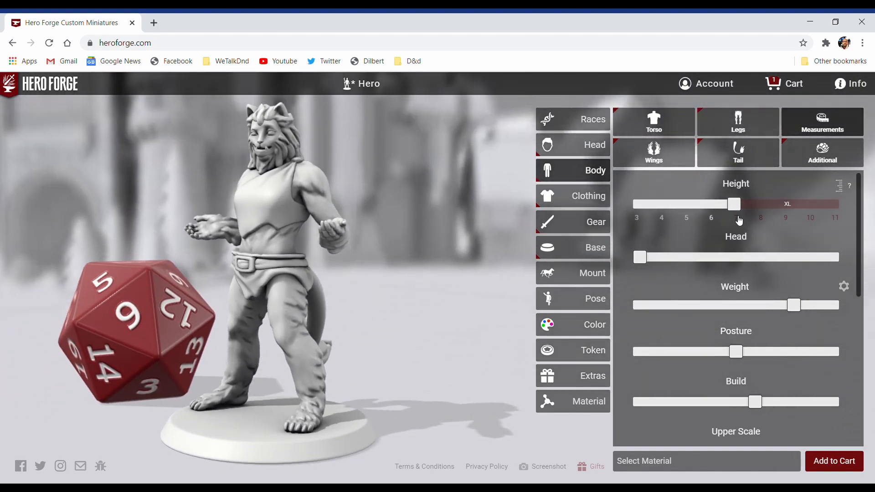
left_click_drag(651, 258, 747, 262)
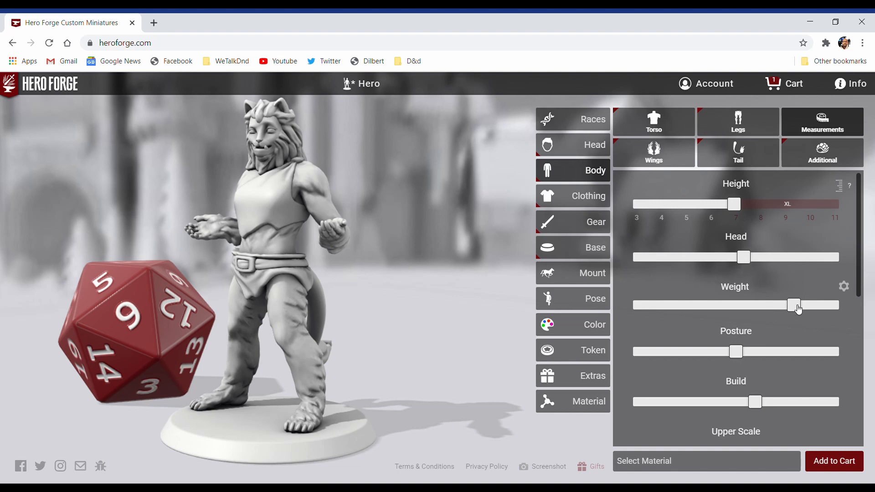
Step: Reduce the figure's weight to about 60% of its range and raise the posture to slightly above the middle
left_click_drag(798, 309, 763, 309)
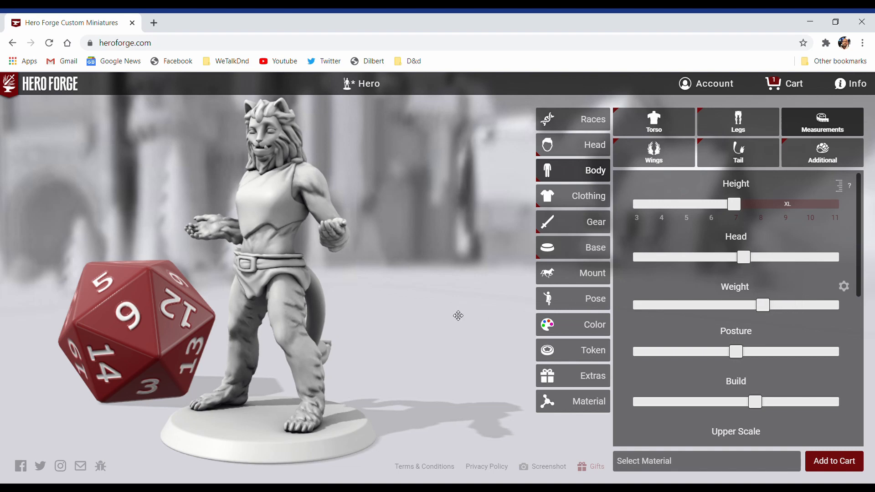
left_click_drag(457, 310, 498, 313)
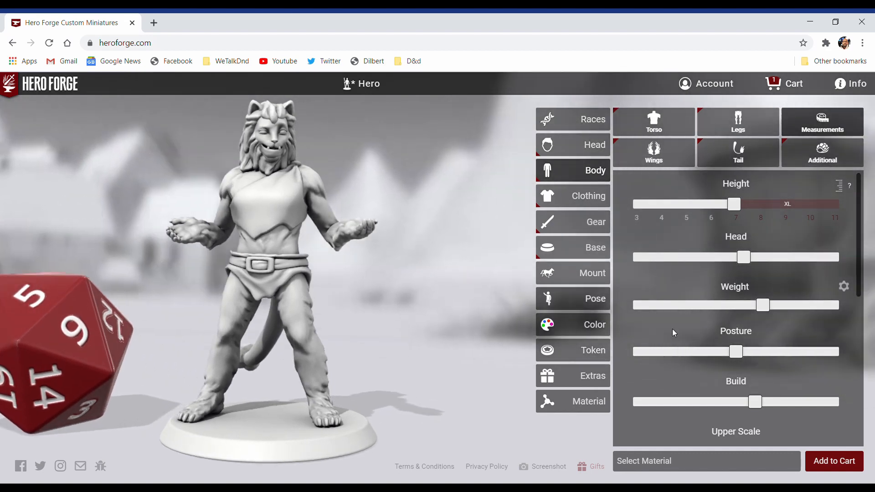
mouse_move(740, 354)
left_mouse_down()
mouse_move(788, 350)
mouse_move(746, 350)
left_mouse_up()
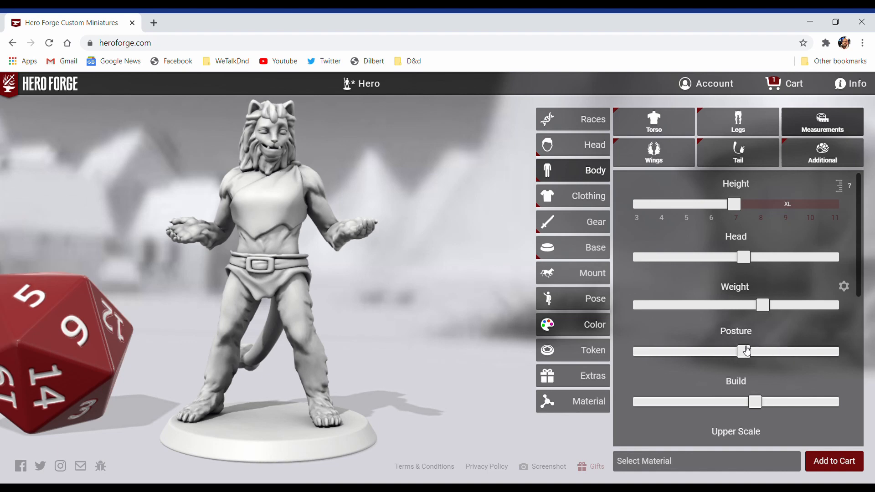
Step: Raise the figure's build to about 70% and its muscularity to about 75% of their ranges
left_click_drag(758, 406, 783, 406)
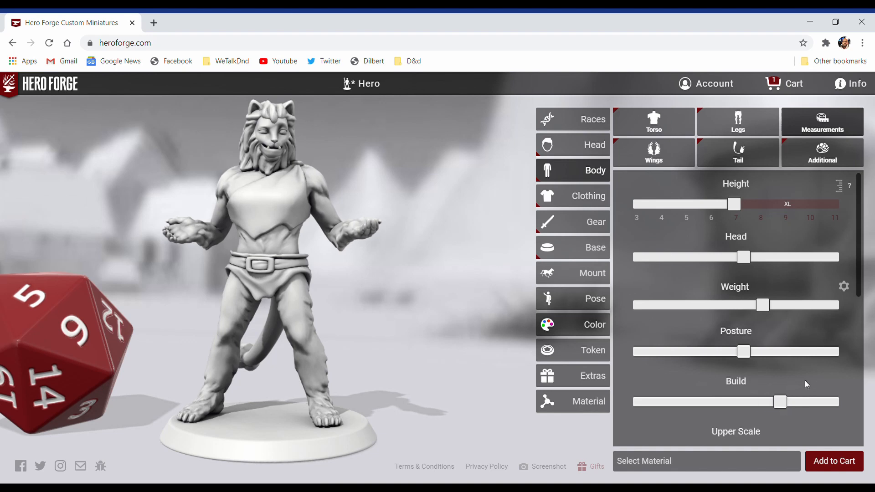
scroll(807, 384, "down", 3)
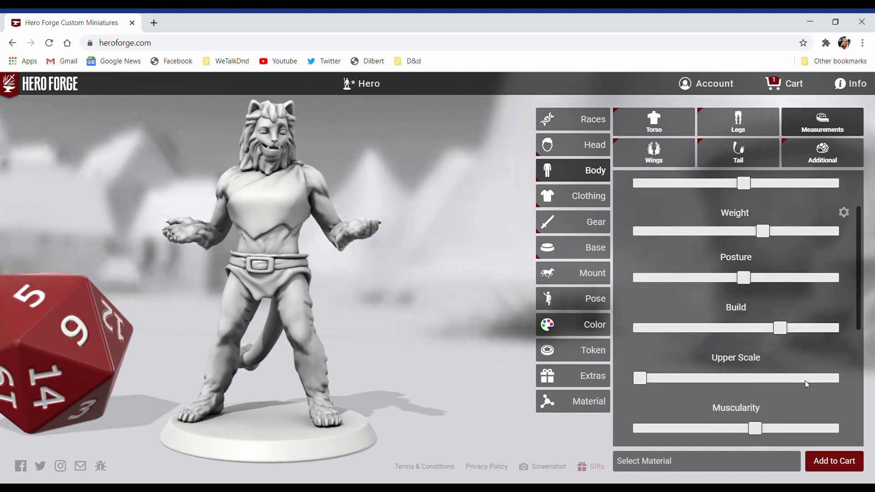
scroll(804, 381, "down", 2)
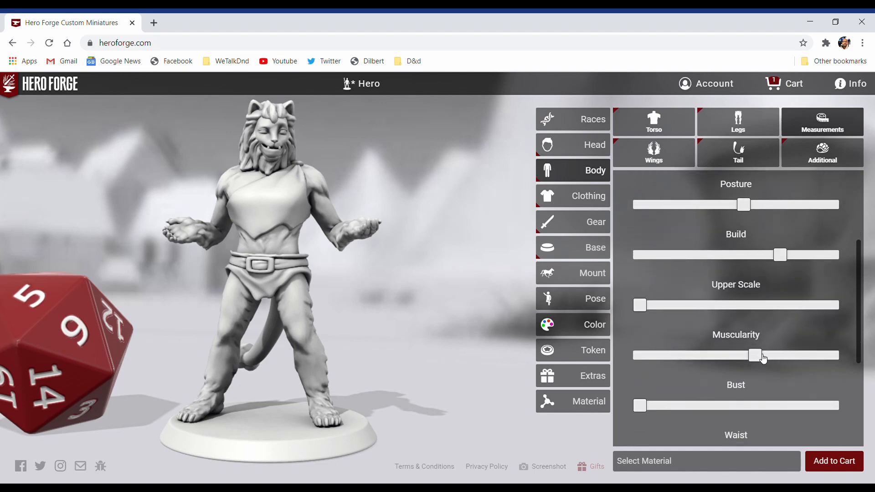
left_click_drag(763, 358, 792, 362)
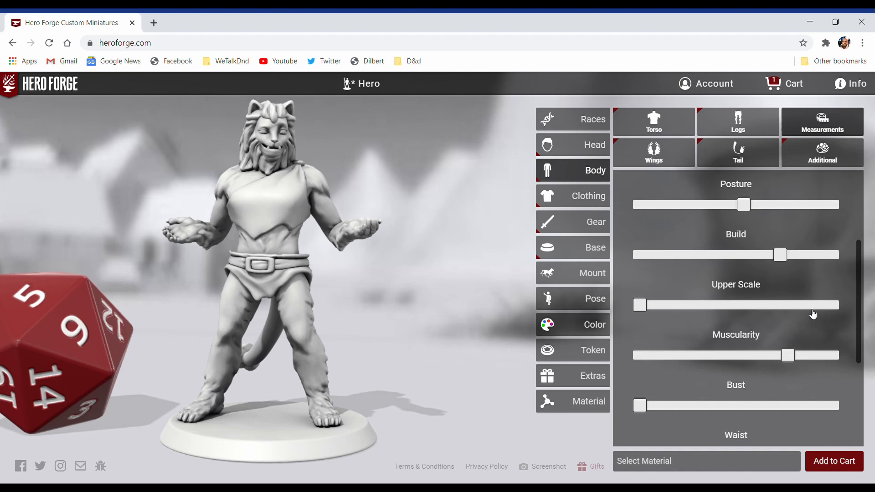
Step: Show the detailed weight settings and raise the arm weight to about three quarters of its range
scroll(813, 313, "up", 3)
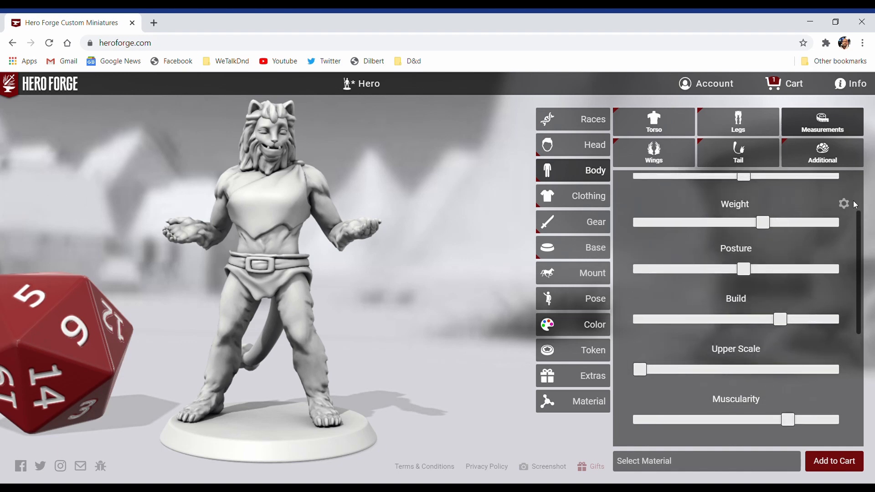
left_click(847, 206)
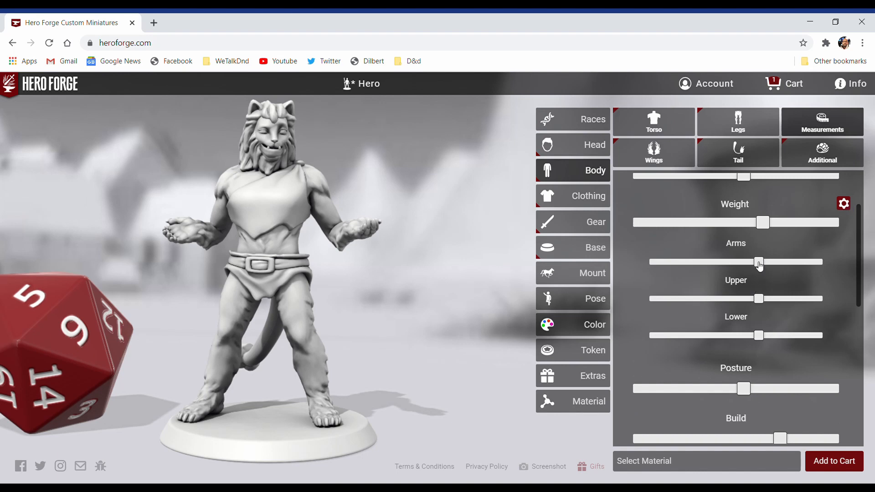
left_click_drag(760, 266, 784, 267)
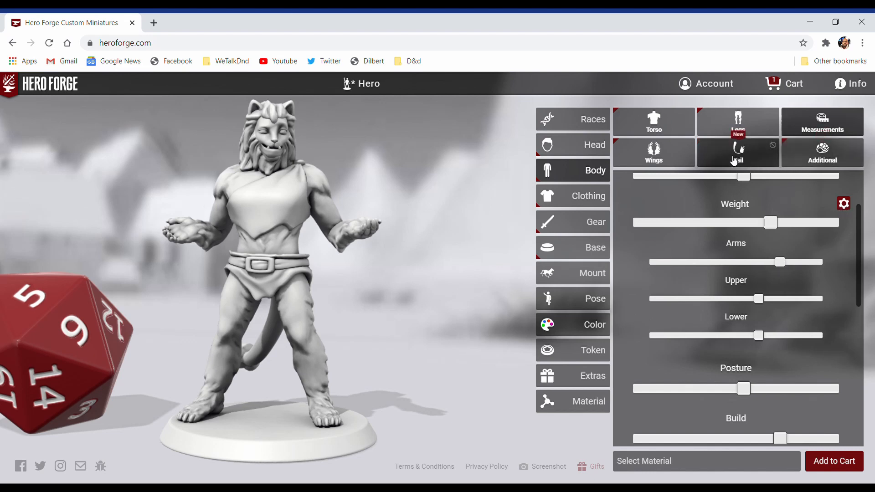
Step: Look through the wing, tail and additional body part options for the figure
left_click(679, 158)
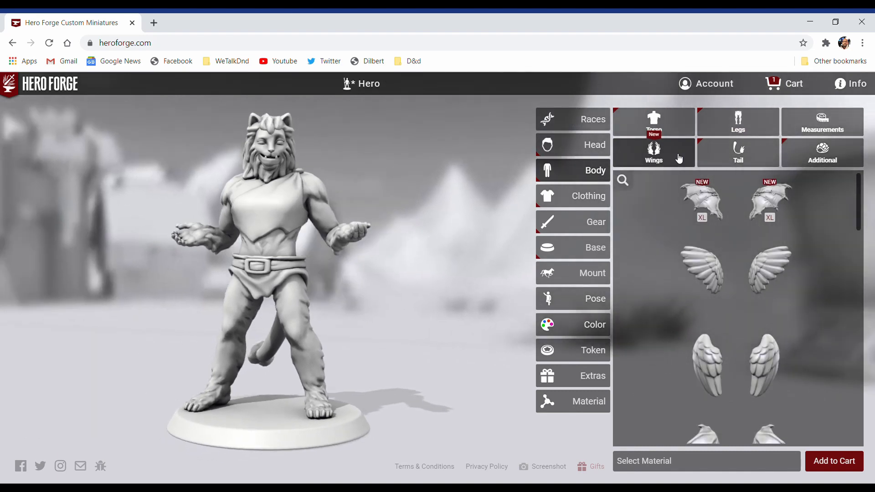
left_click(739, 157)
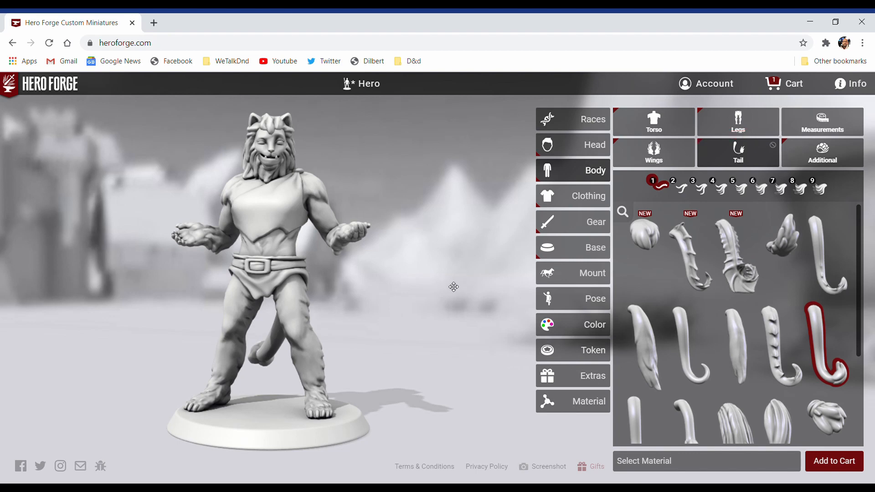
left_click_drag(453, 287, 457, 269)
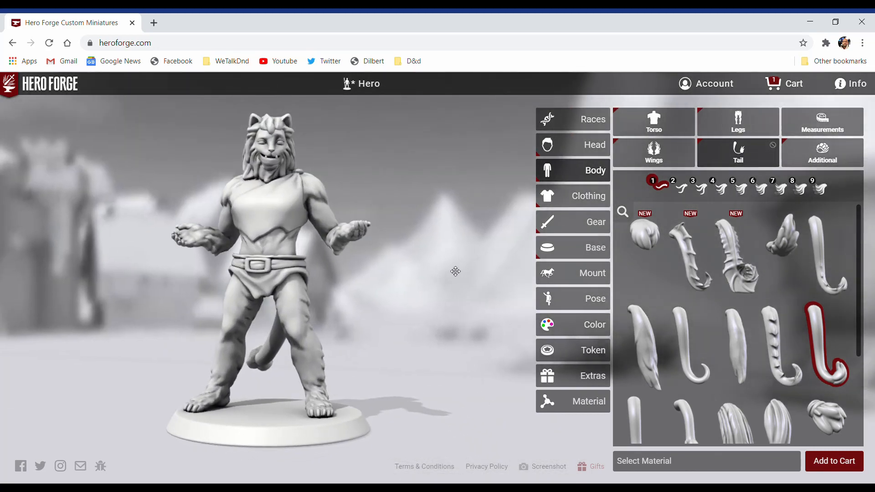
left_click(821, 154)
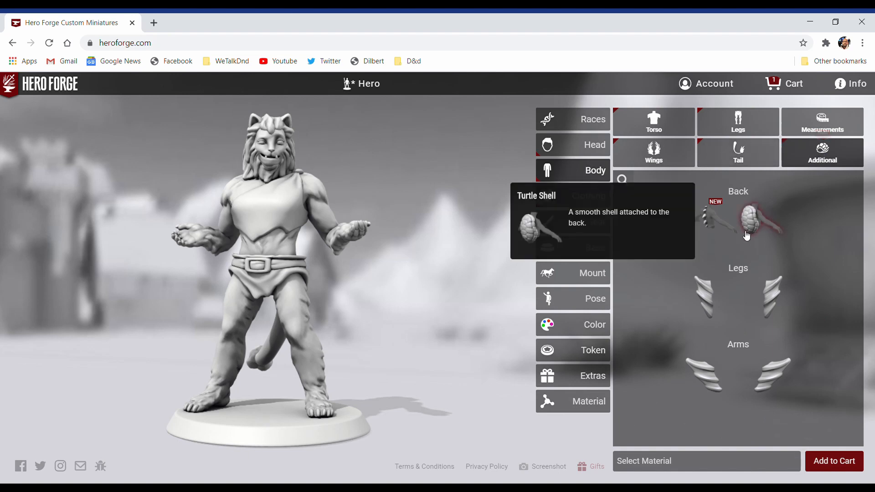
mouse_move(764, 230)
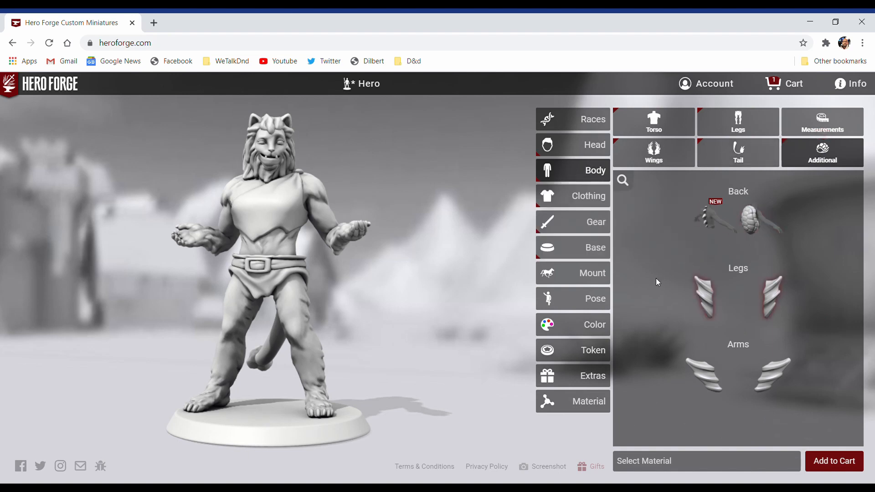
Step: Browse the complete clothing outfits and try the Paladin outfit on the figure
left_click(573, 209)
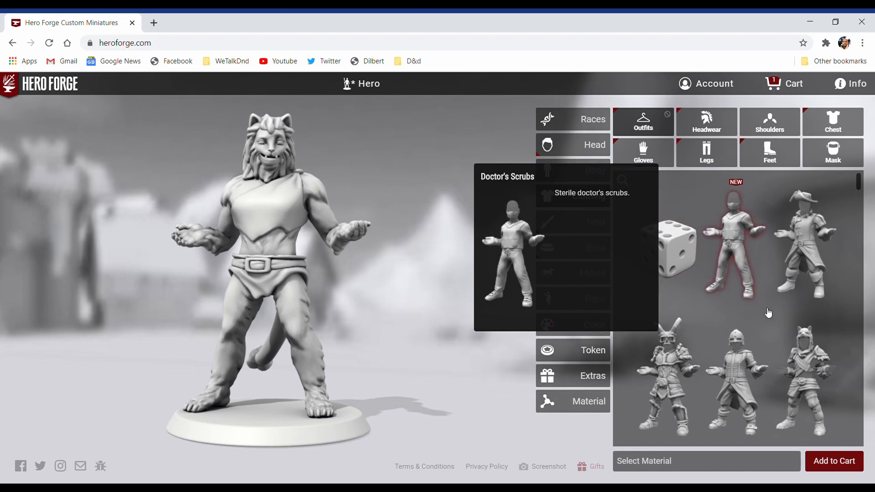
scroll(767, 312, "down", 3)
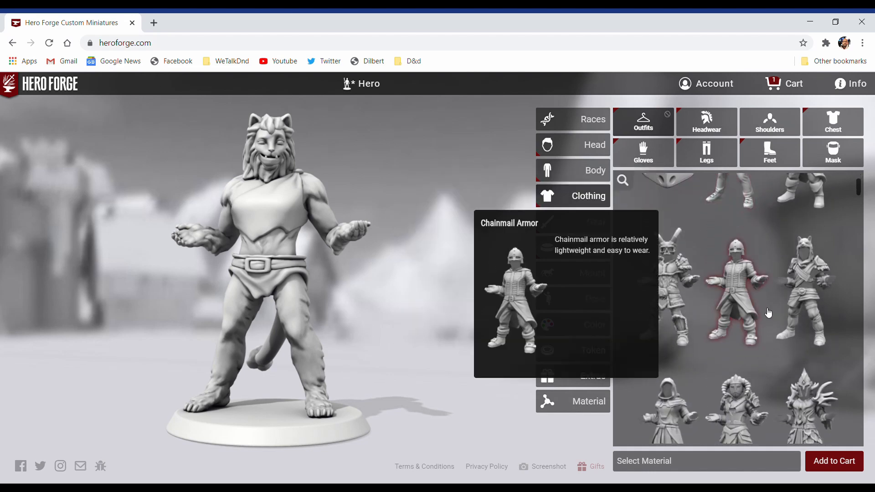
scroll(768, 313, "down", 3)
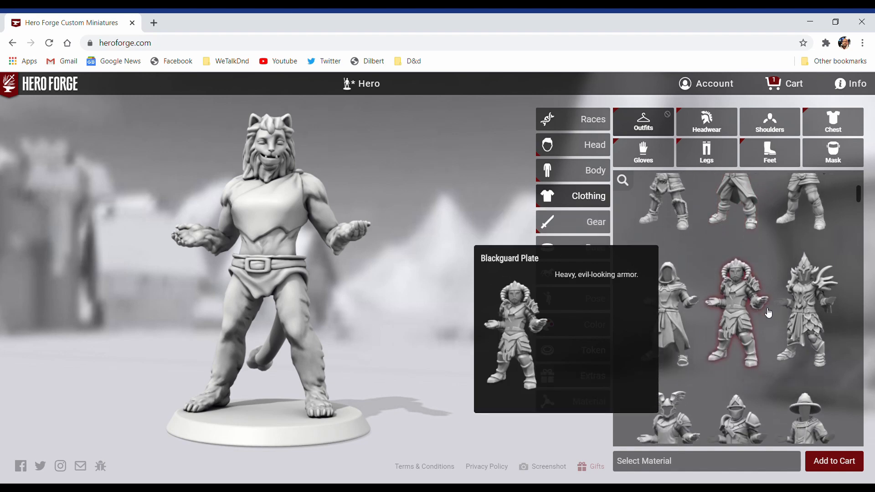
scroll(768, 313, "down", 1)
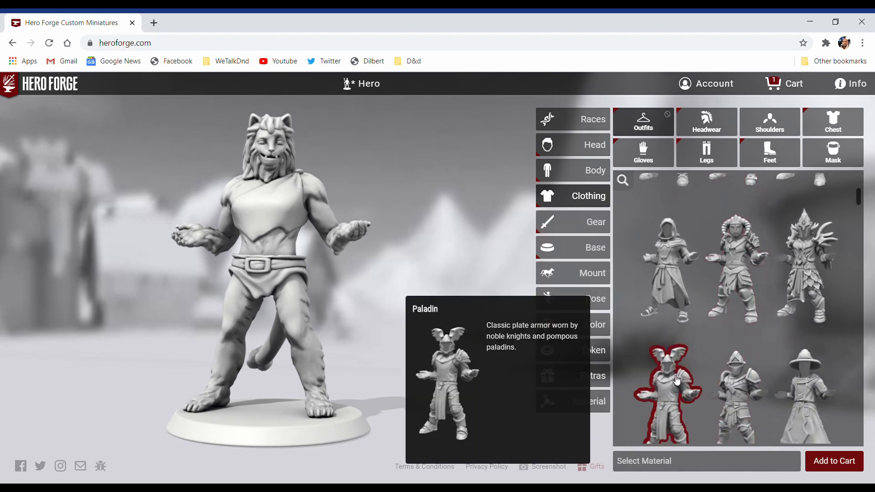
left_click(676, 381)
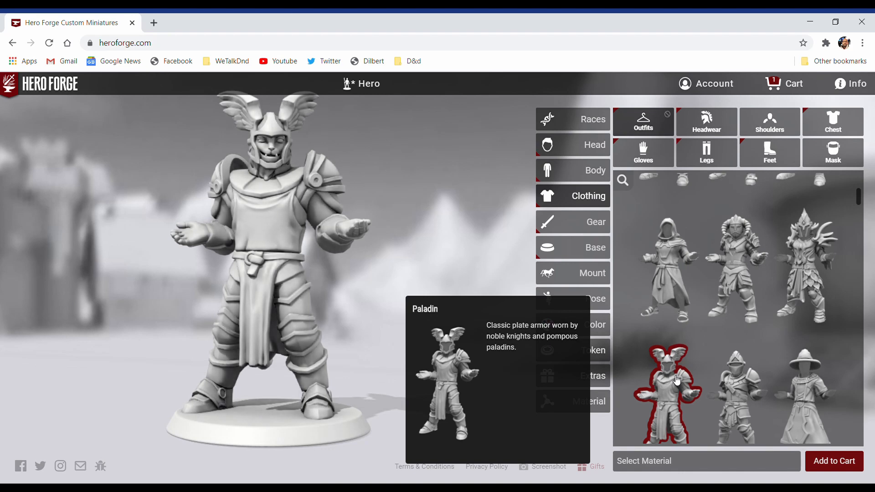
Step: Dress the figure in the Dragon Knight outfit and remove its helmet so the lion head is uncovered
left_click(820, 276)
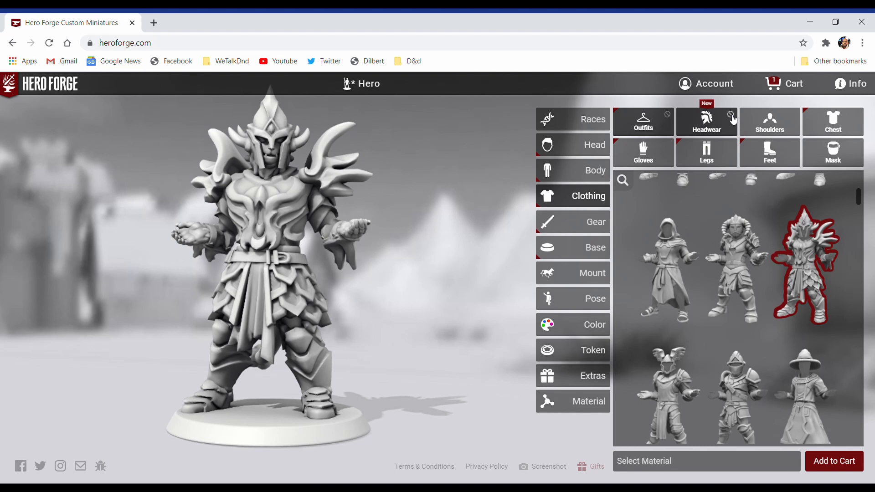
left_click(732, 117)
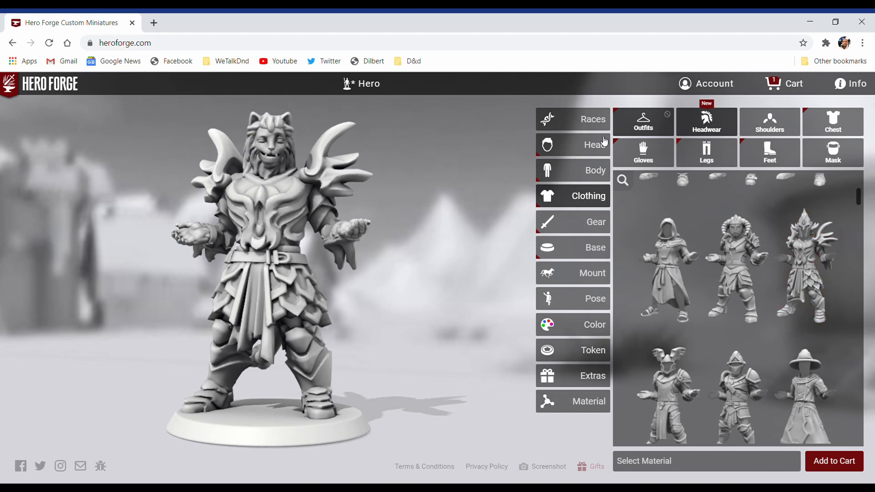
left_click_drag(383, 280, 457, 278)
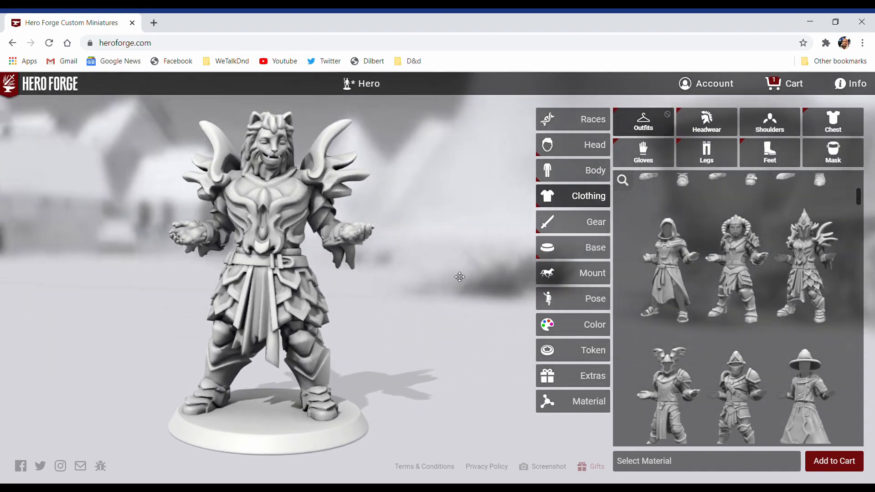
Step: Try the Warrior Princess Pauldrons and the Druid Shoulder Pad on both of the figure's shoulders
left_click(773, 122)
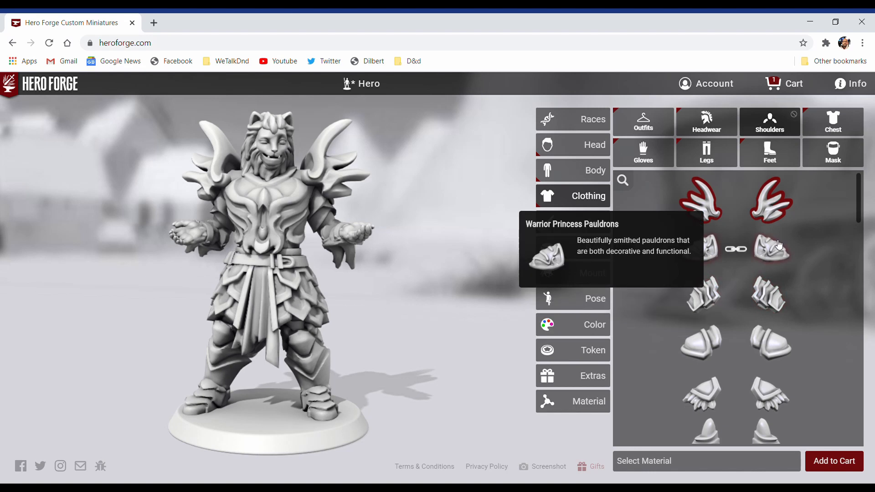
left_click(778, 245)
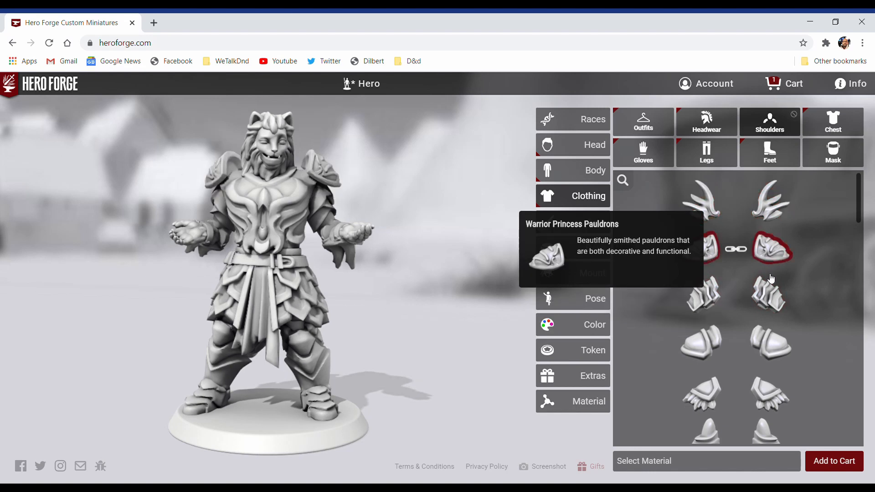
scroll(770, 279, "down", 3)
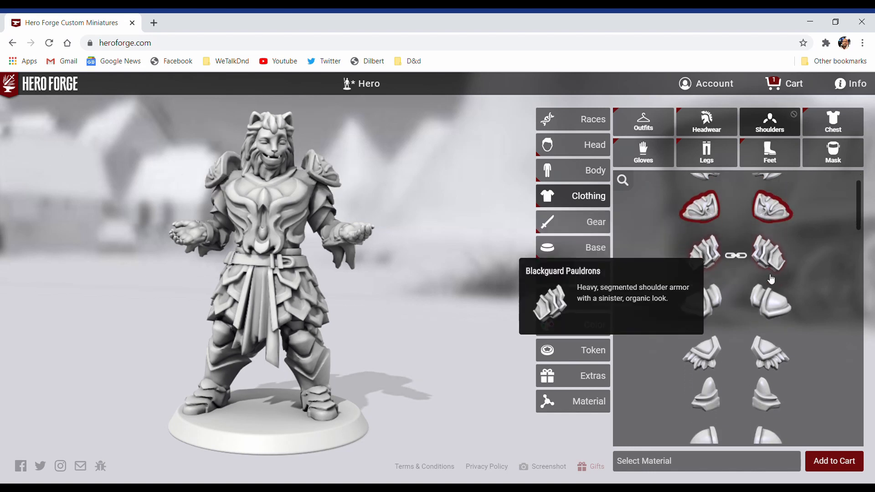
scroll(770, 278, "down", 2)
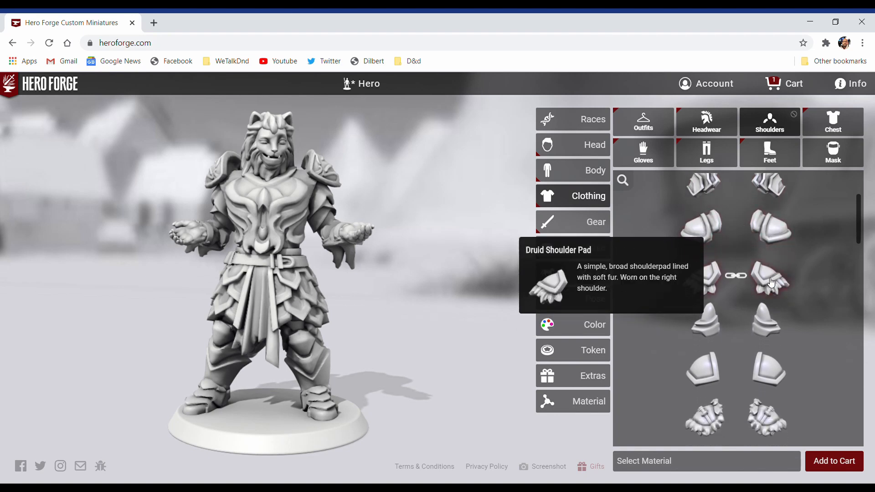
left_click(771, 282)
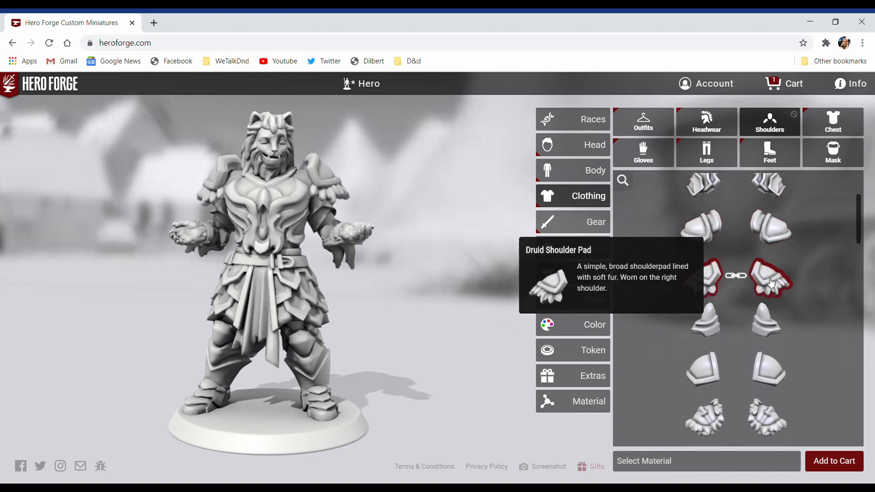
Step: Give both shoulders the layered, fur-like pads listed directly below the rounded pads with a central stud
scroll(771, 283, "down", 2)
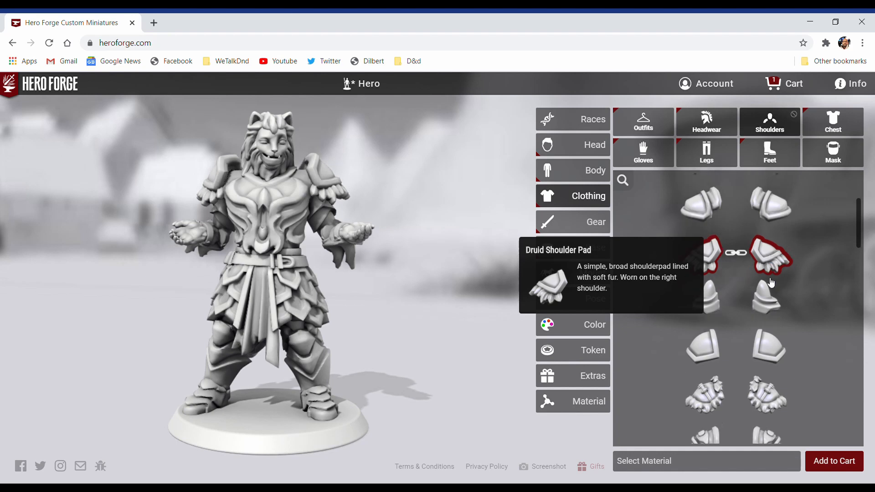
scroll(770, 283, "down", 1)
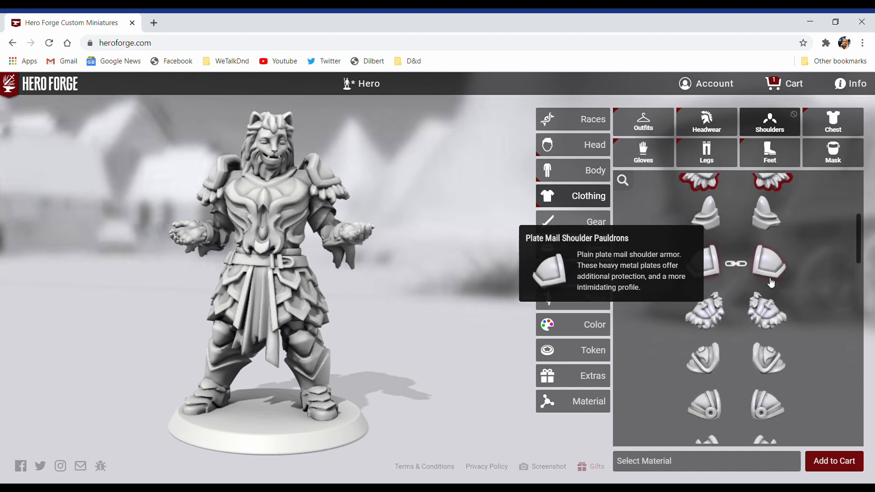
scroll(771, 283, "down", 3)
scroll(771, 283, "down", 4)
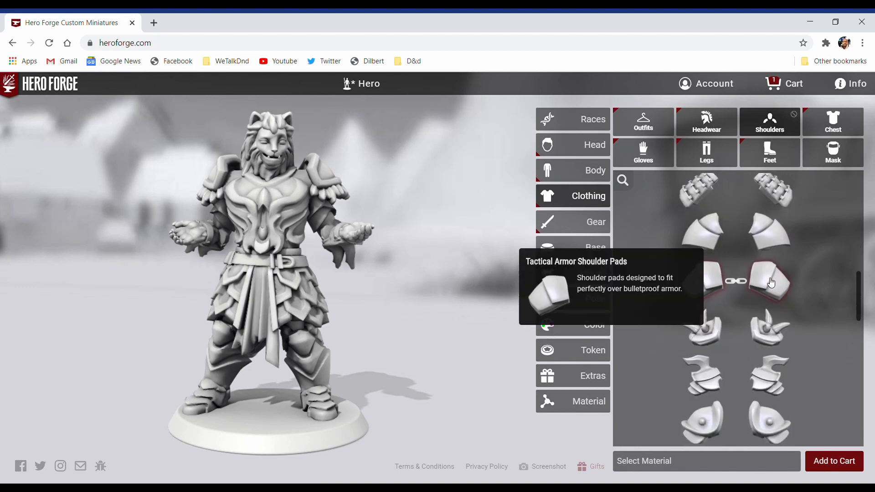
scroll(771, 283, "down", 2)
scroll(771, 282, "down", 1)
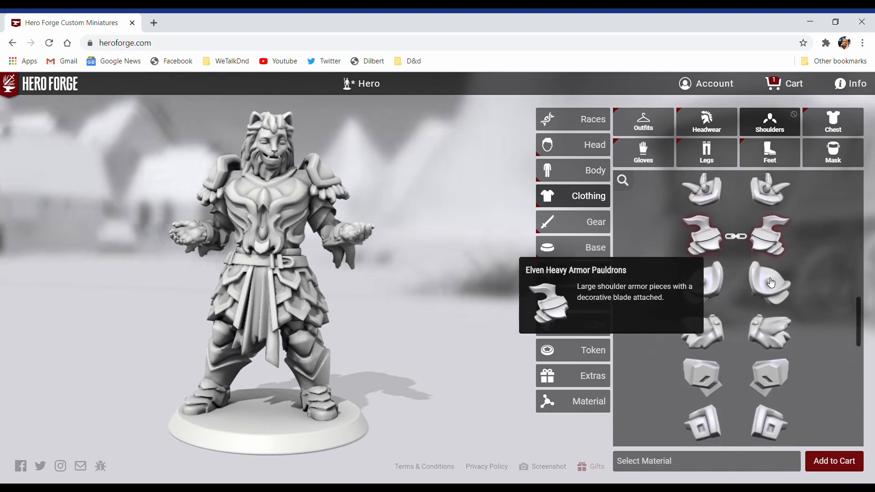
left_click(768, 332)
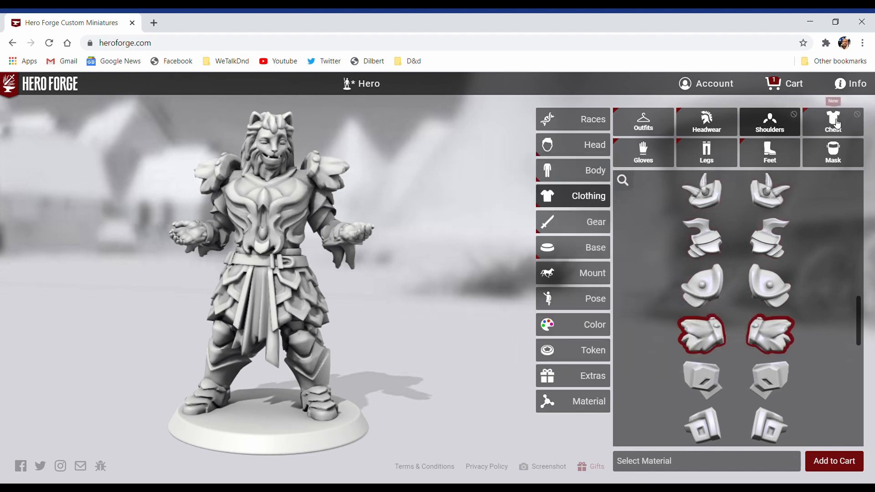
Step: View the chest clothing options and remove the figure's armored footwear to bare the clawed feet
left_click(836, 124)
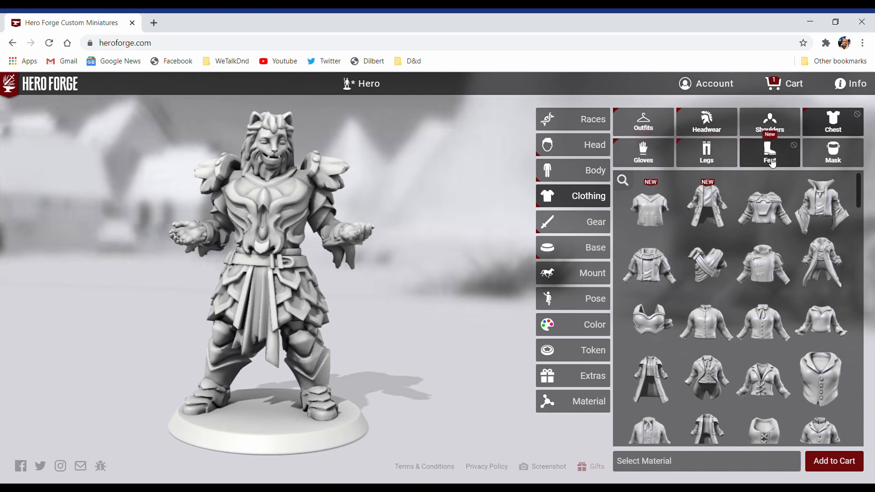
left_click(795, 149)
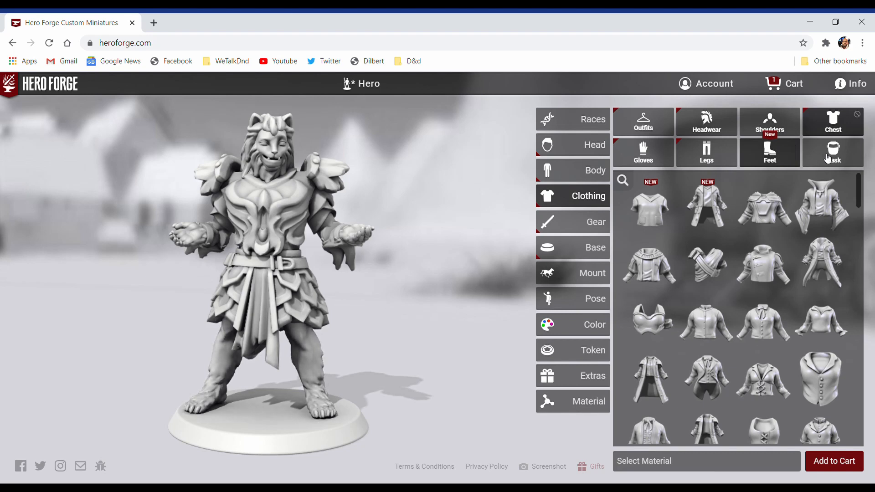
Step: Browse the handheld shields and equip the Eagle Shield in the figure's left hand
left_click(573, 226)
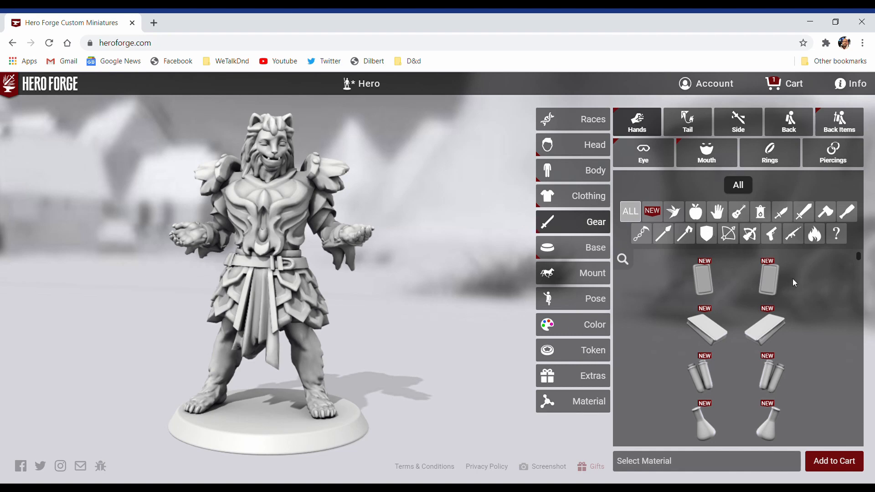
left_click(706, 234)
scroll(811, 331, "down", 5)
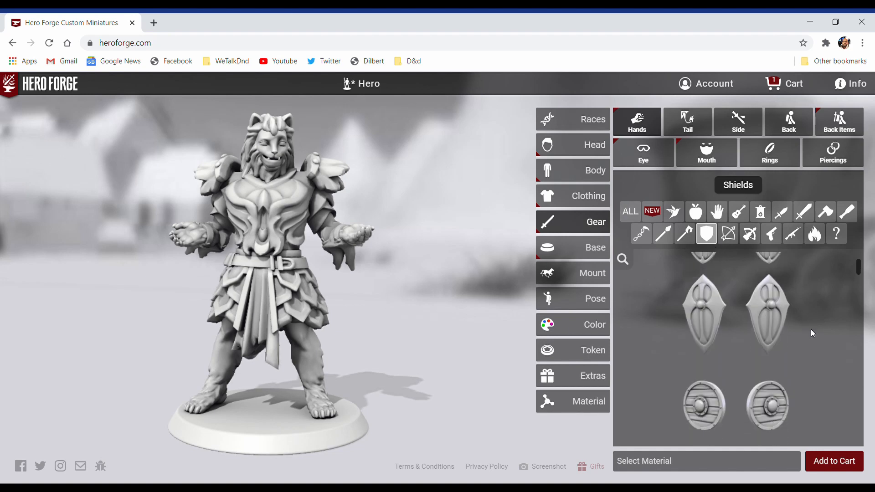
scroll(811, 332, "down", 3)
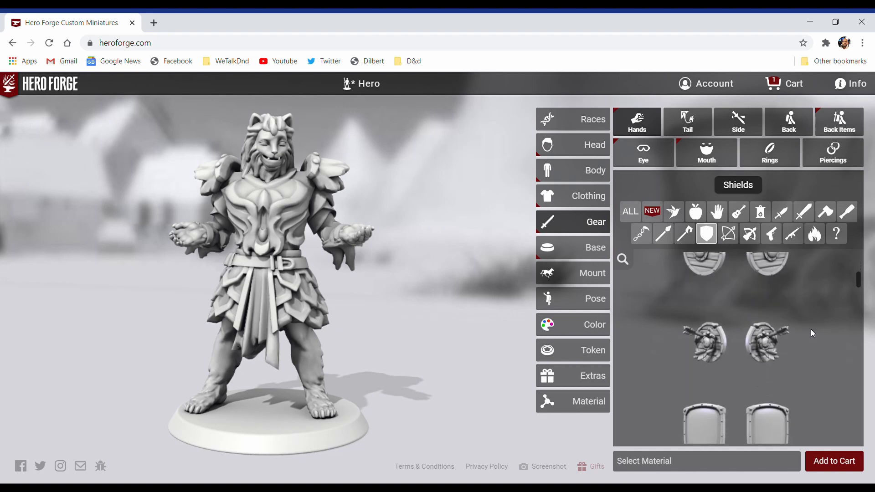
scroll(811, 331, "down", 2)
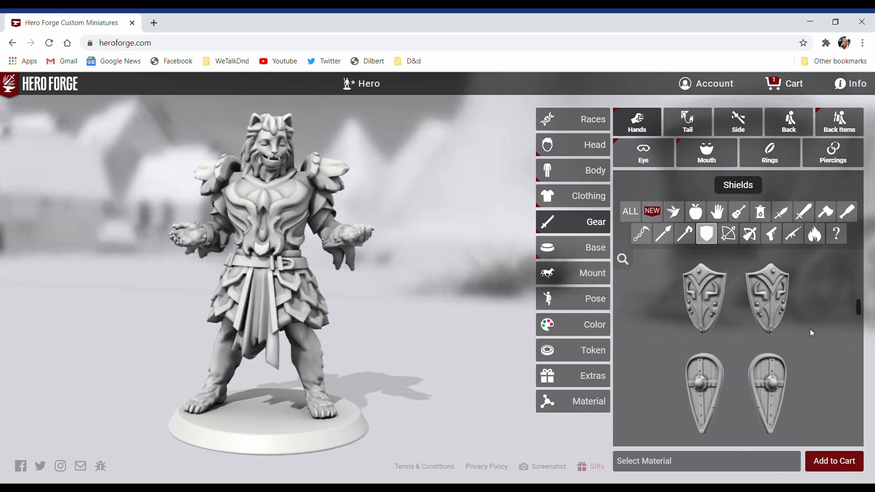
scroll(811, 332, "down", 2)
scroll(811, 333, "down", 3)
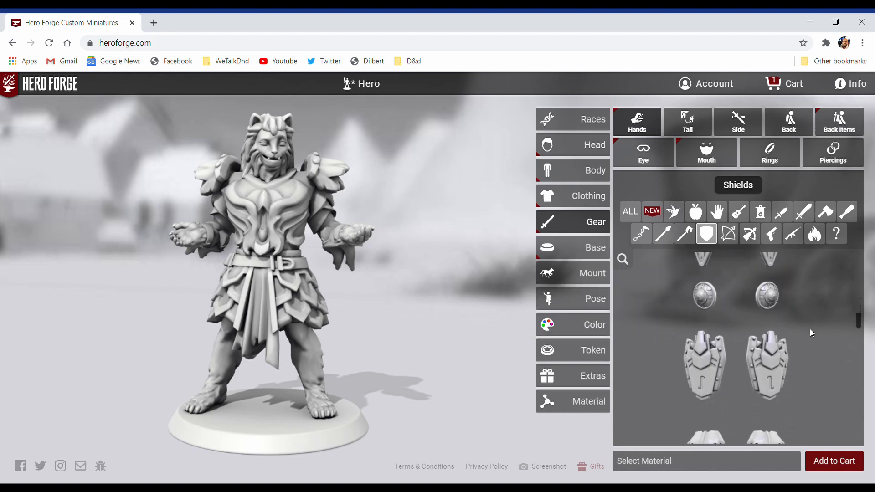
scroll(811, 333, "down", 4)
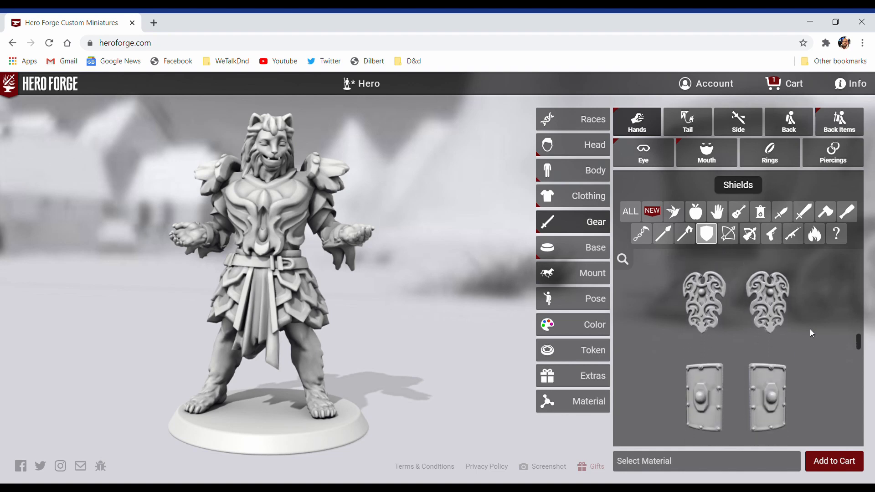
scroll(811, 333, "down", 4)
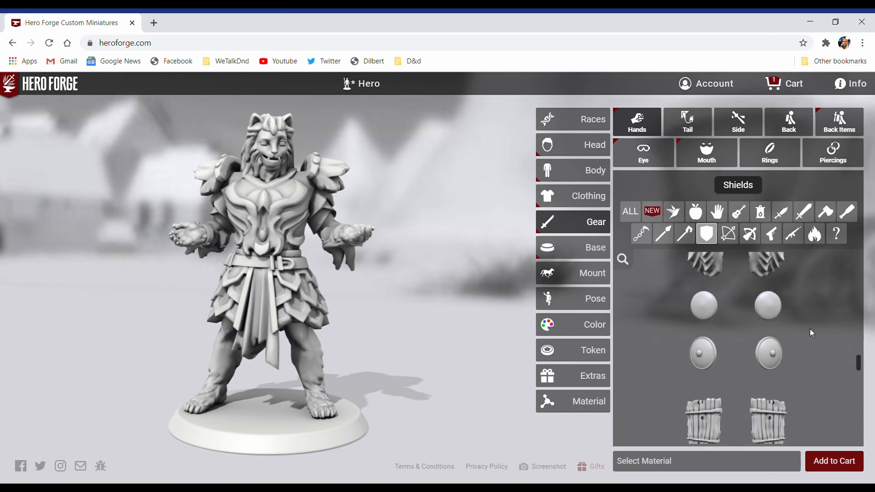
scroll(811, 332, "down", 4)
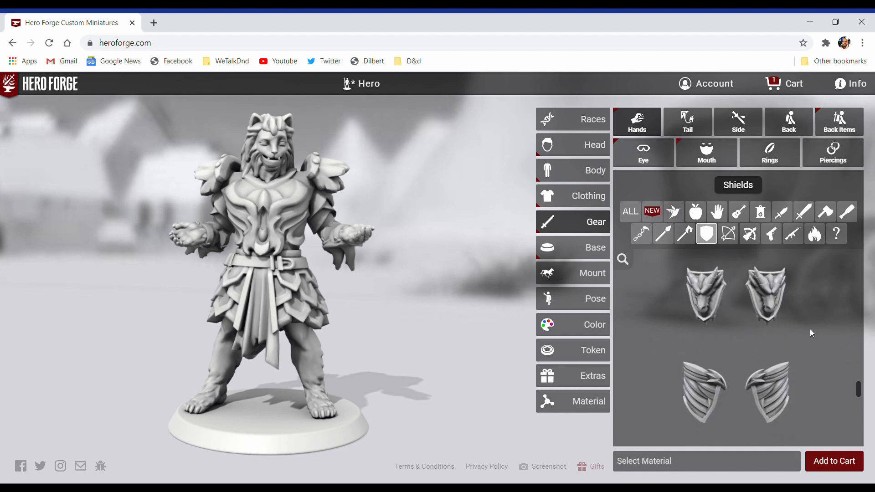
scroll(810, 330, "down", 3)
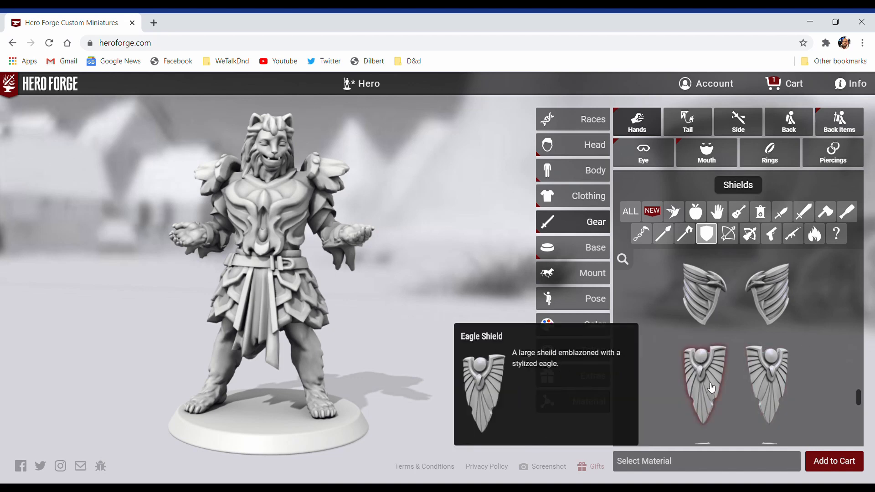
mouse_move(775, 396)
mouse_move(714, 389)
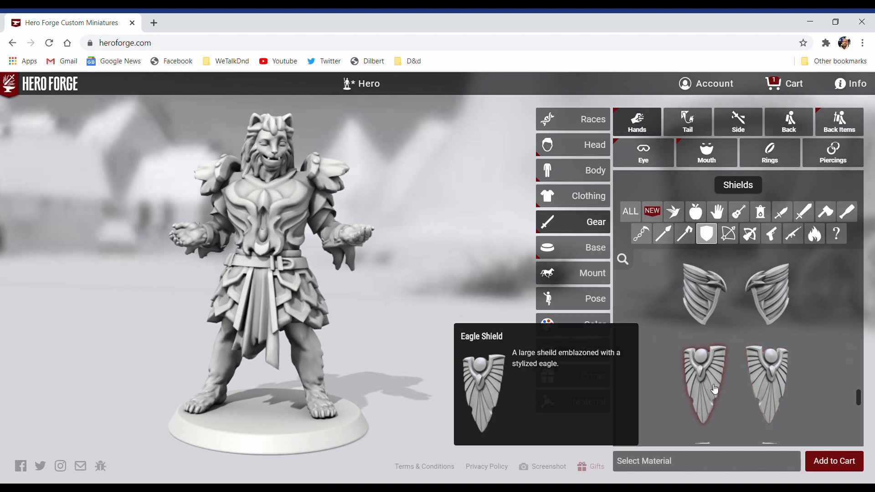
left_click(768, 397)
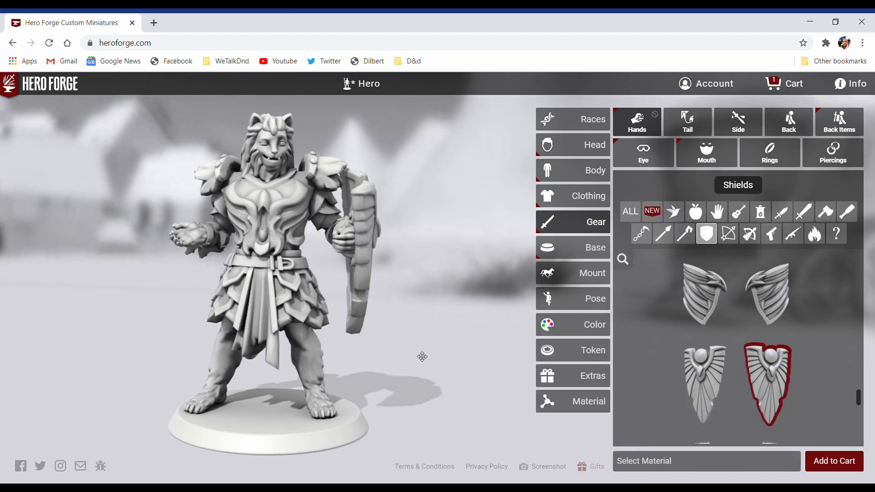
left_click_drag(338, 349, 420, 354)
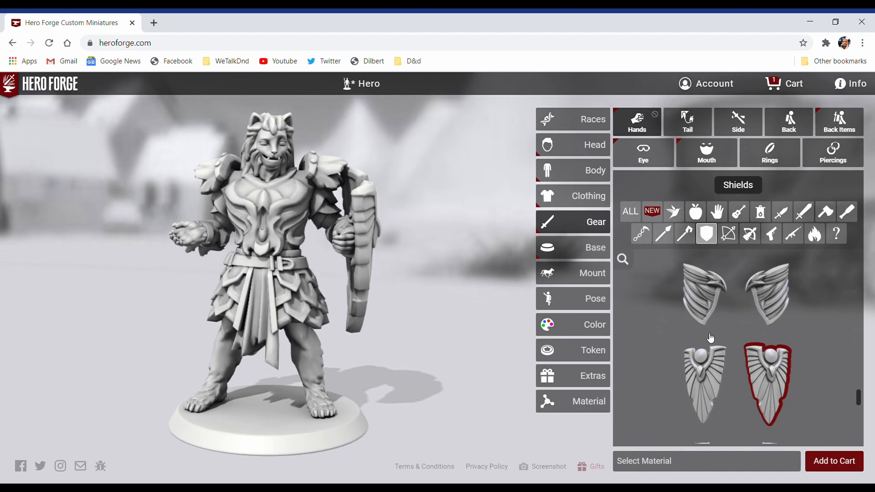
Step: Try the one-handed Hand Axe from the axes in the figure's right hand
left_click(826, 214)
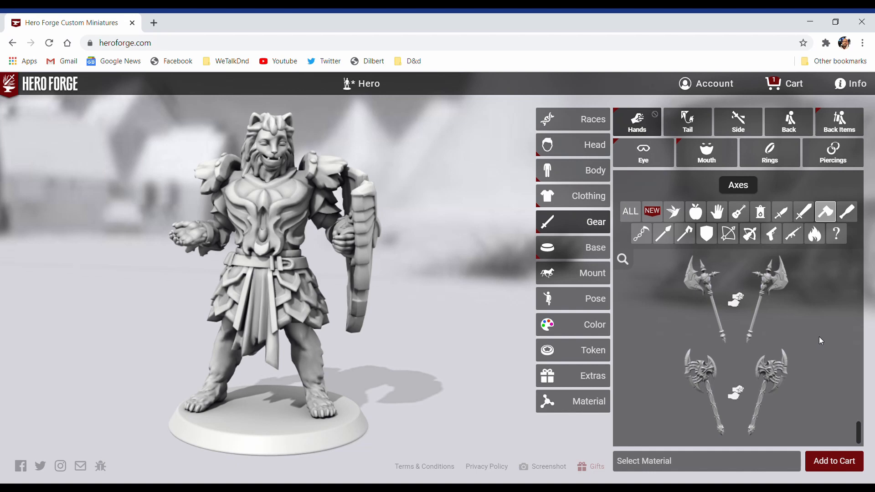
scroll(818, 336, "up", 3)
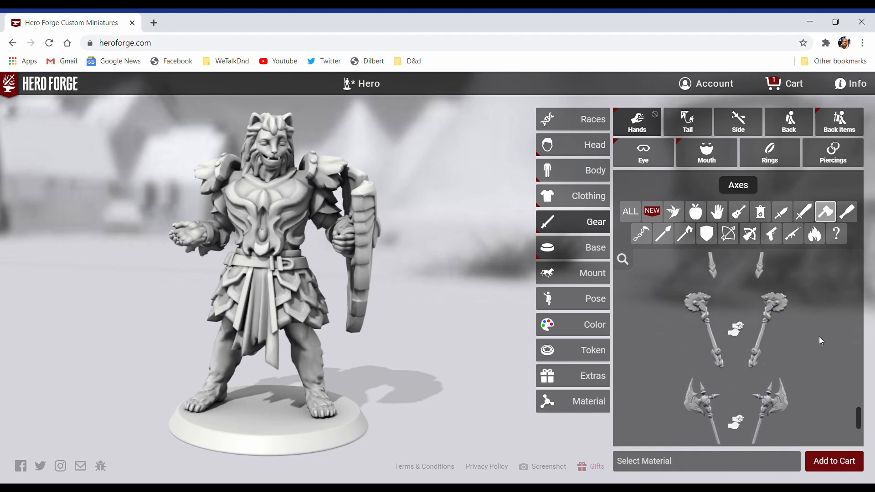
scroll(819, 336, "up", 5)
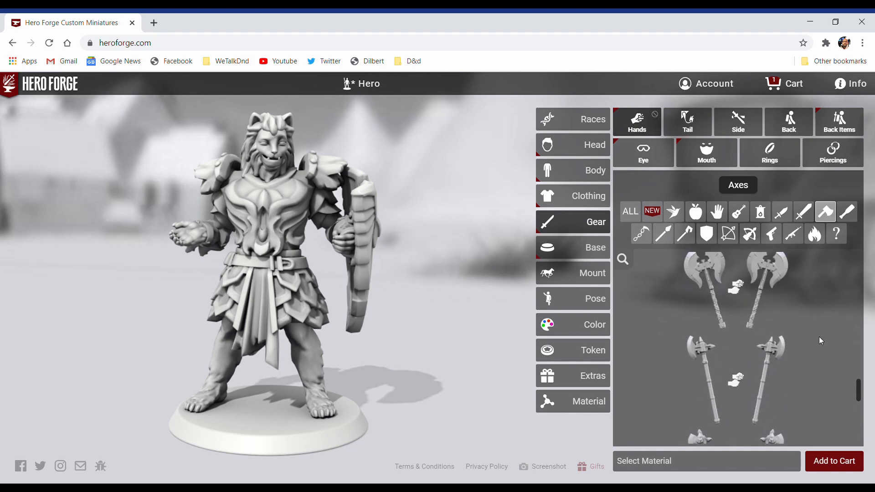
scroll(820, 340, "up", 5)
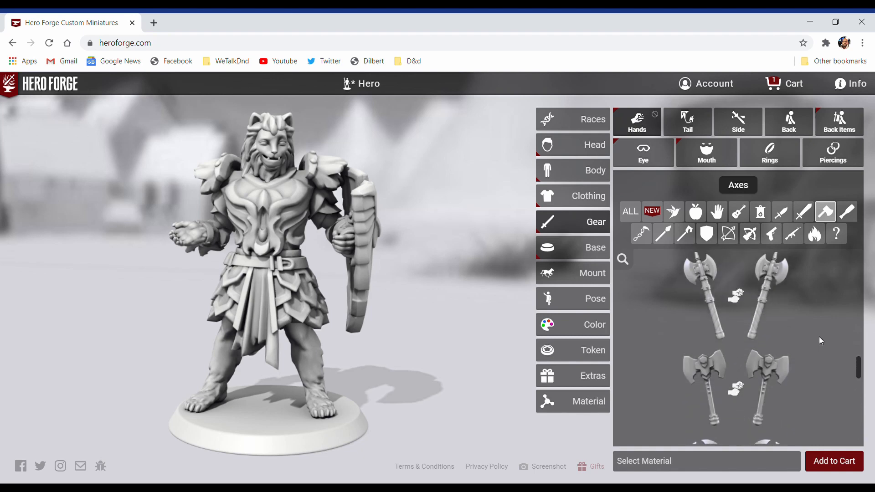
scroll(819, 340, "up", 5)
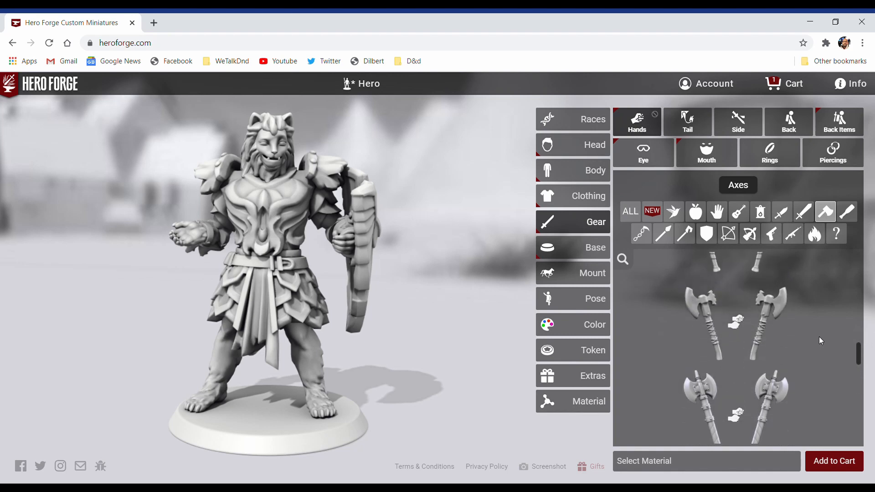
left_click(707, 326)
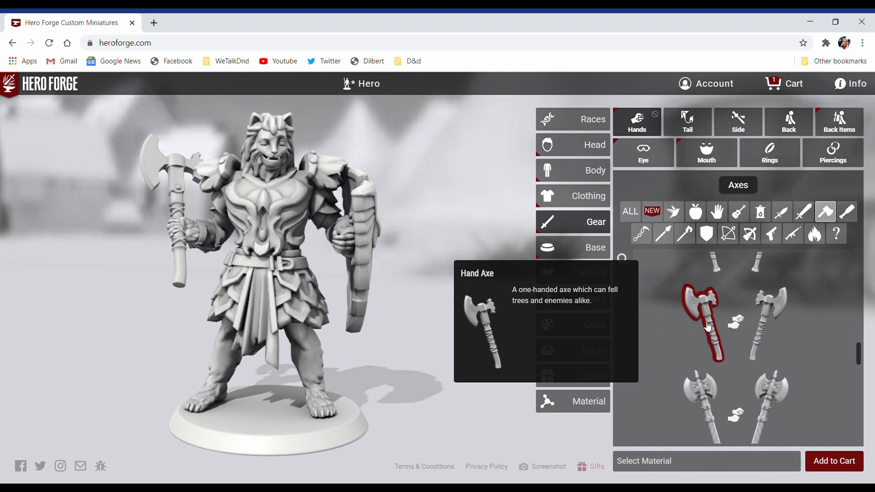
Step: Try the Orcish Battleaxe in the figure's right hand in place of the Hand Axe
scroll(829, 322, "up", 4)
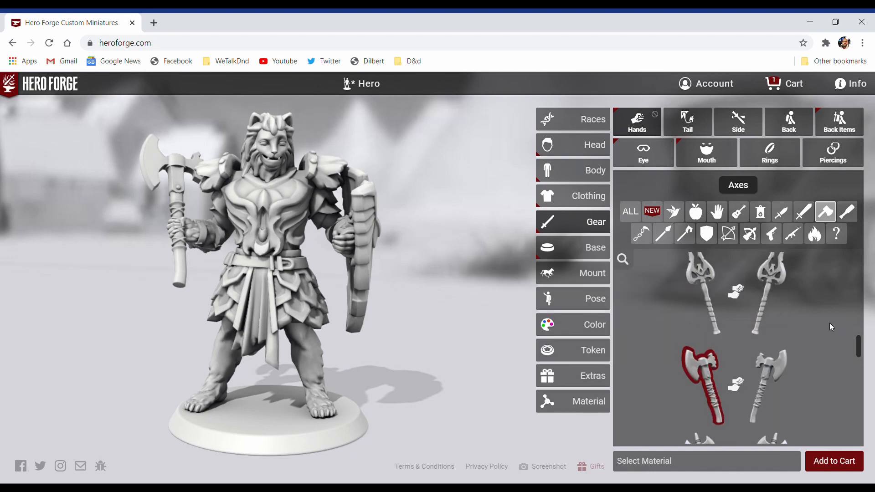
scroll(829, 323, "up", 3)
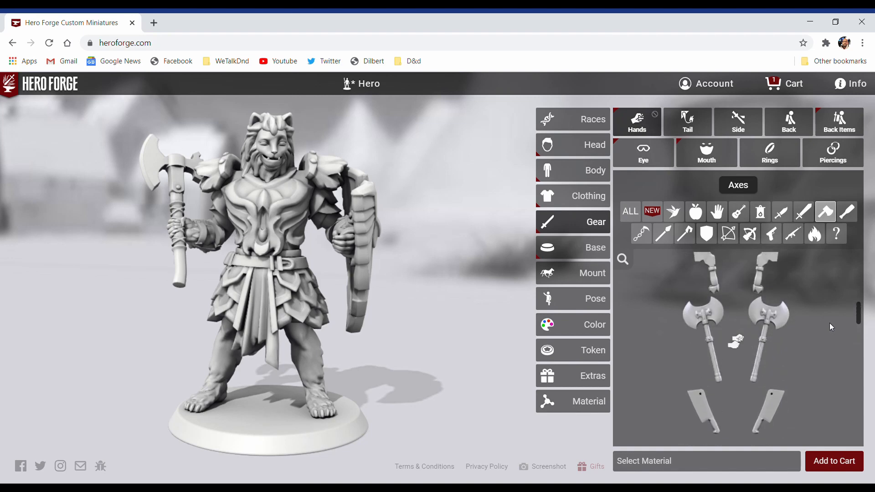
scroll(830, 324, "up", 3)
scroll(829, 323, "up", 2)
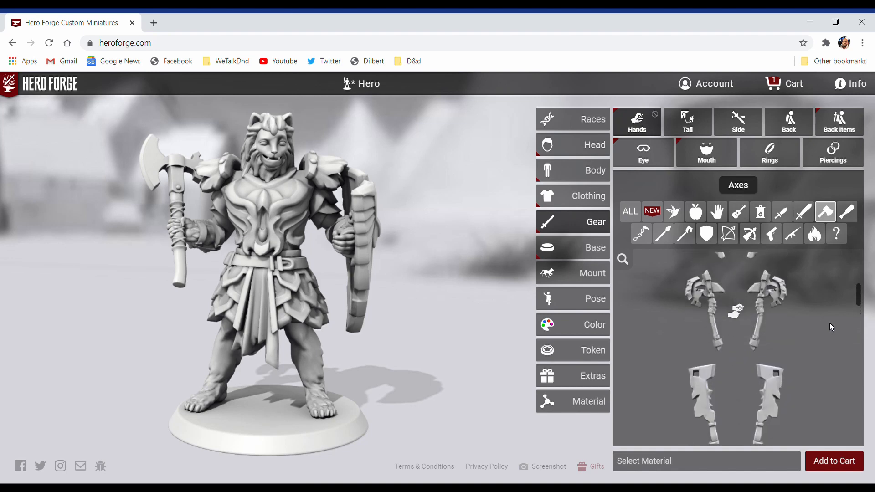
scroll(829, 323, "up", 2)
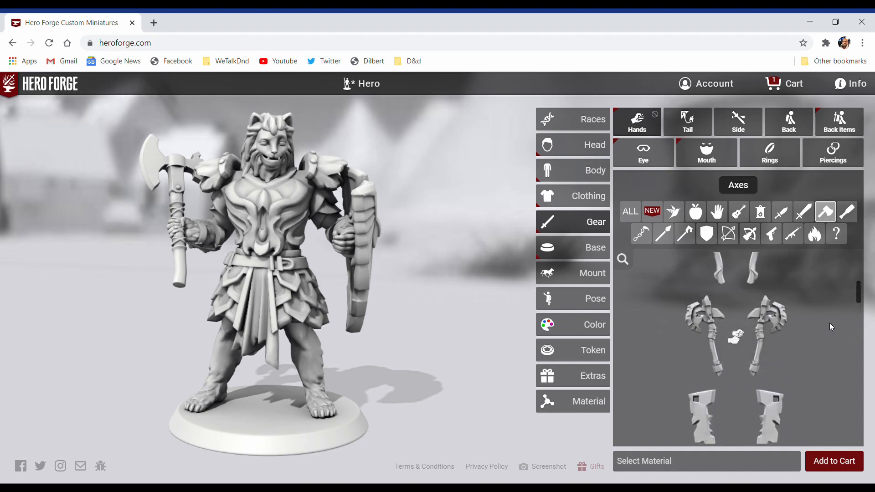
left_click(697, 327)
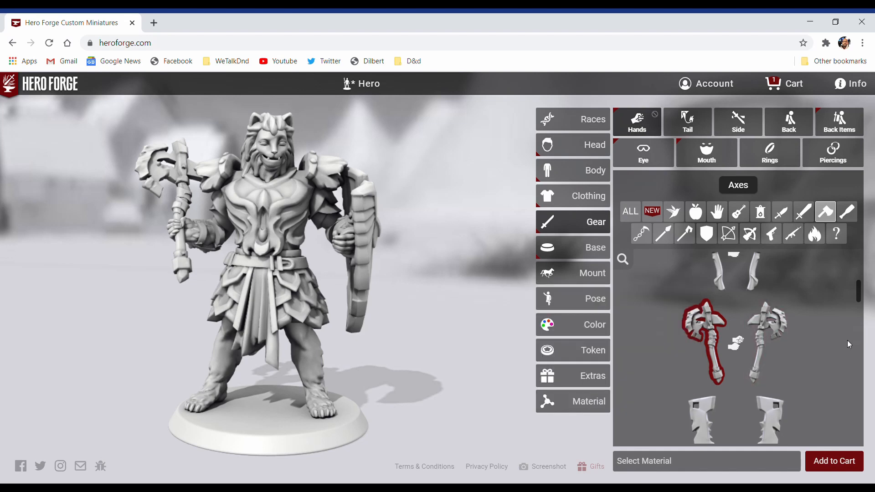
Step: Compare the Elven Axe with the Orcish Battleaxe in the figure's right hand and keep the Elven Axe
scroll(848, 344, "up", 2)
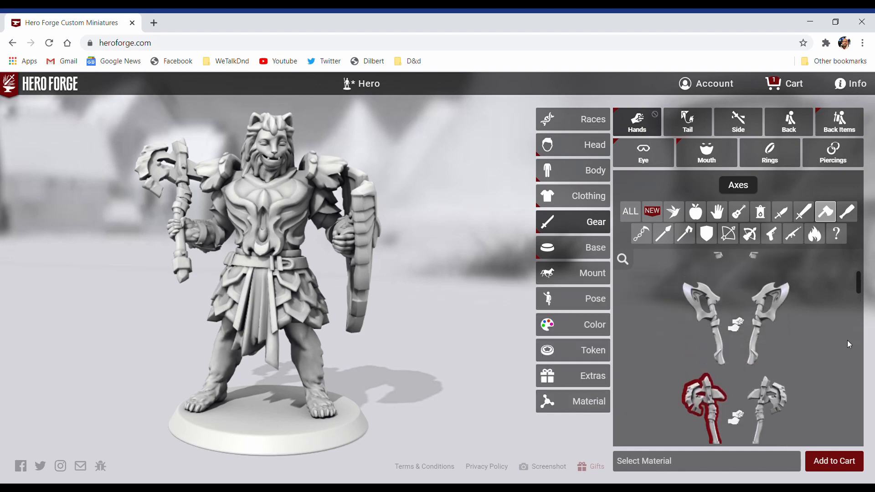
mouse_move(706, 313)
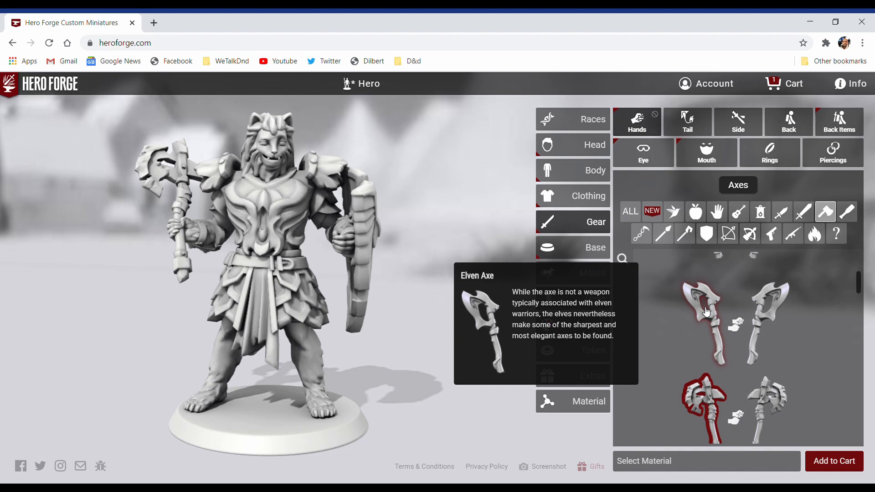
left_click(706, 313)
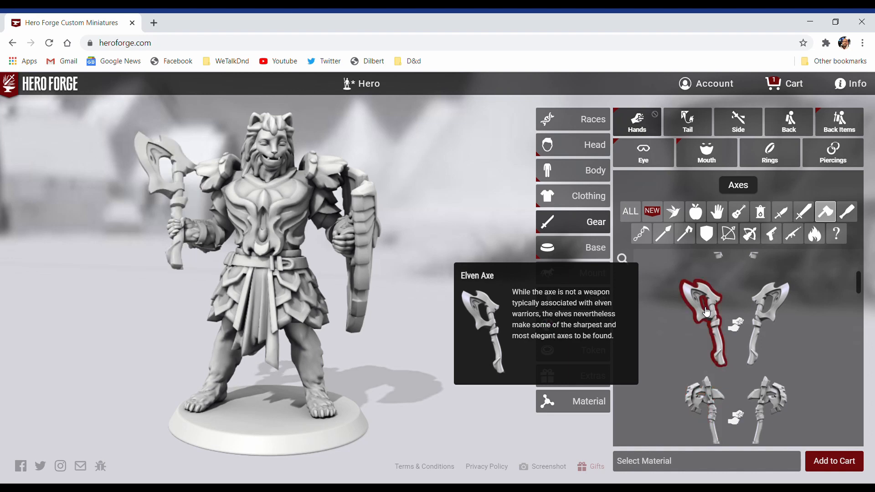
left_click(705, 403)
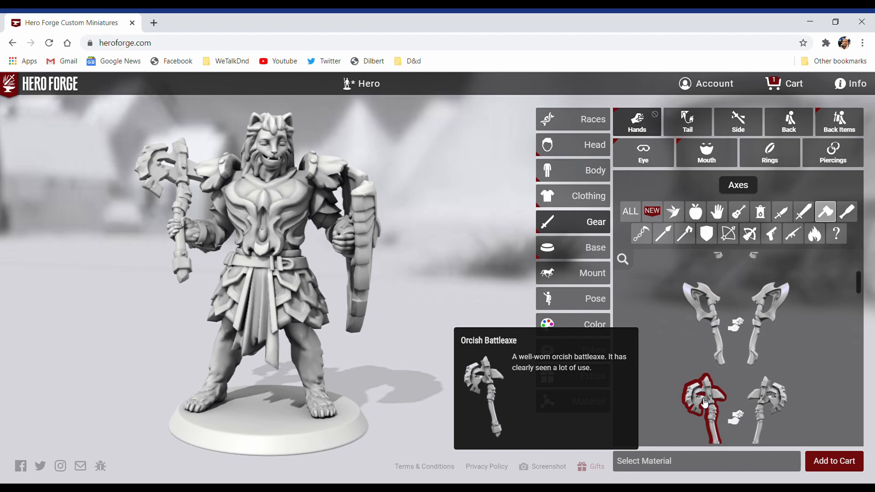
left_click(718, 298)
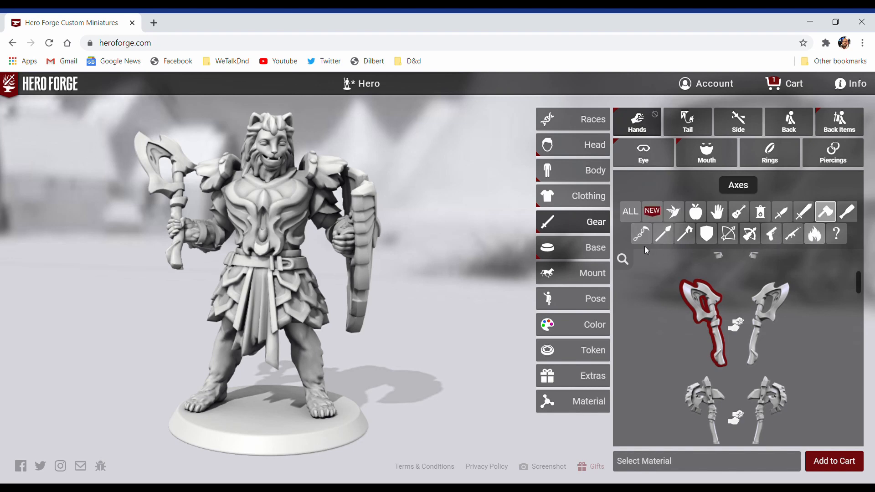
Step: Try the Cat Familiar as an item on the figure's base, then remove it
left_click(561, 252)
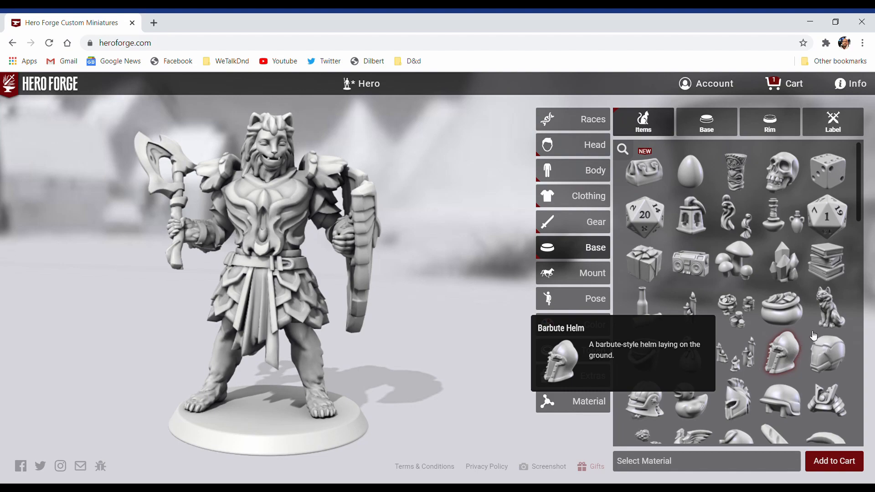
left_click(829, 320)
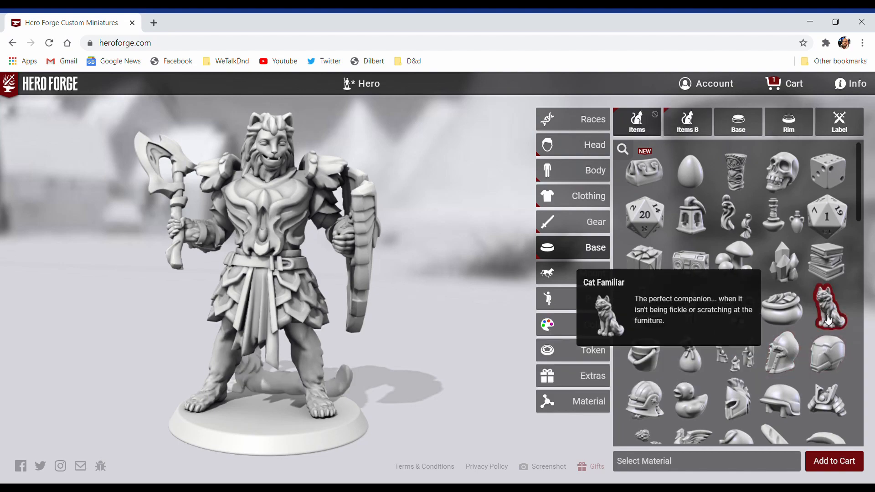
left_click_drag(449, 348, 4, 240)
left_click_drag(116, 253, 484, 250)
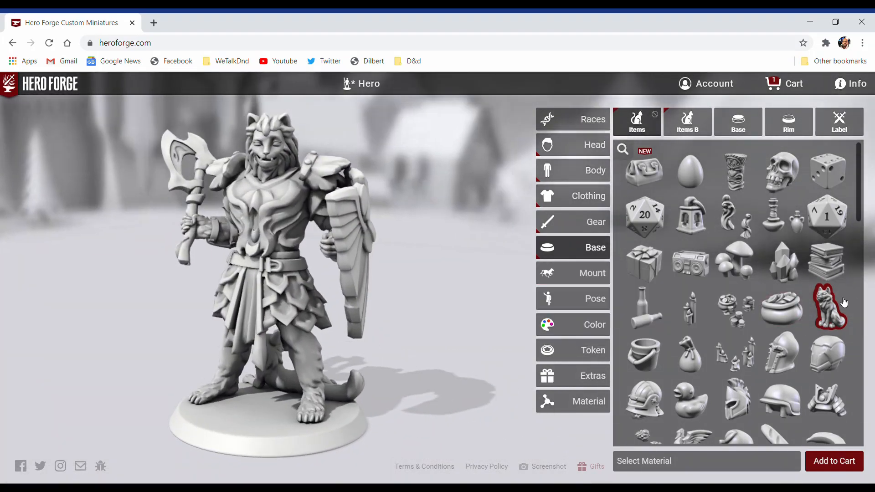
left_click(836, 305)
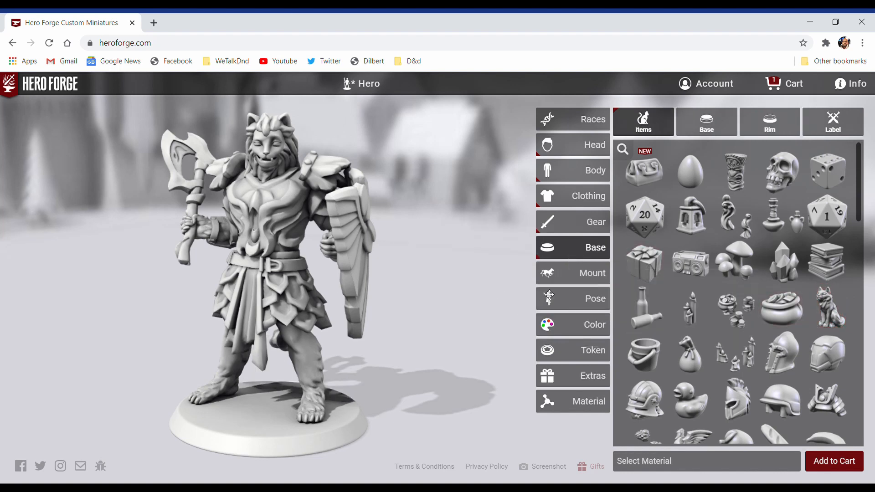
Step: Try the Heavy Weapon pose on the figure, then settle on the Infantry pose
left_click(568, 281)
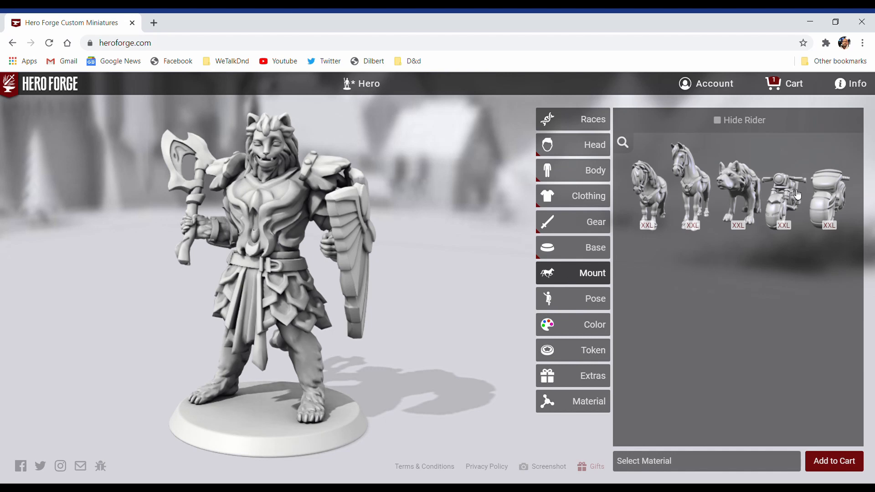
left_click(584, 301)
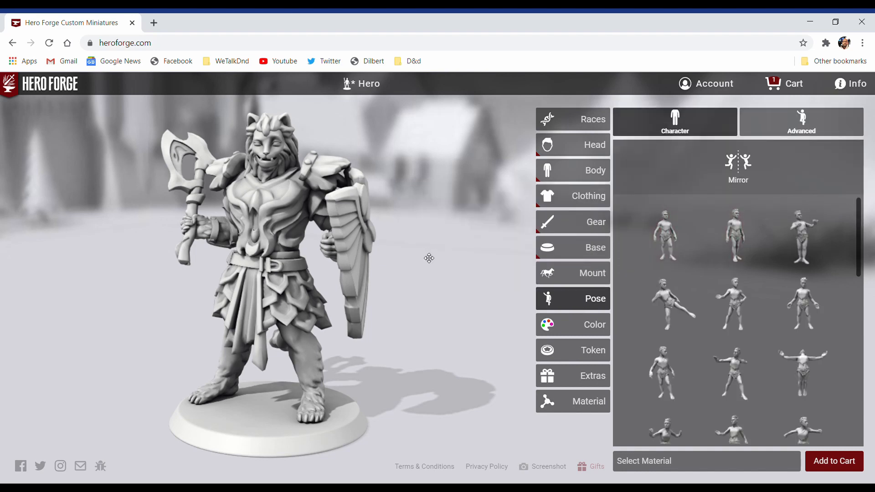
mouse_move(739, 286)
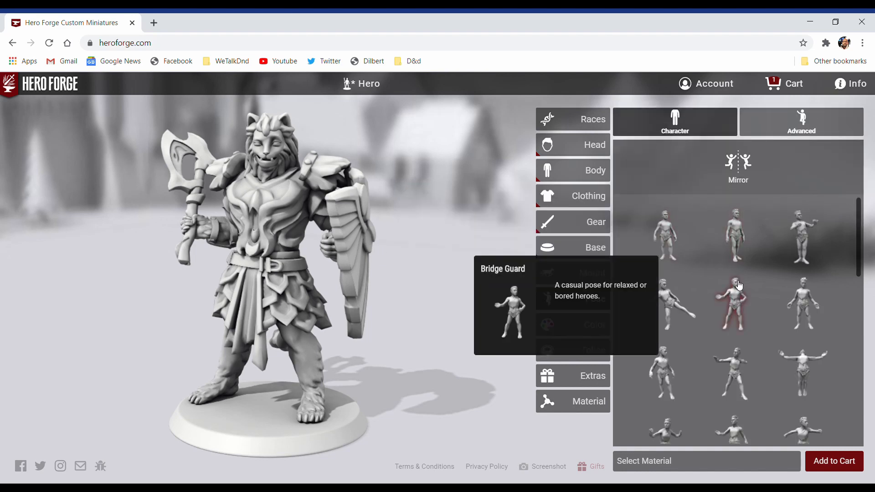
scroll(739, 286, "down", 2)
mouse_move(675, 349)
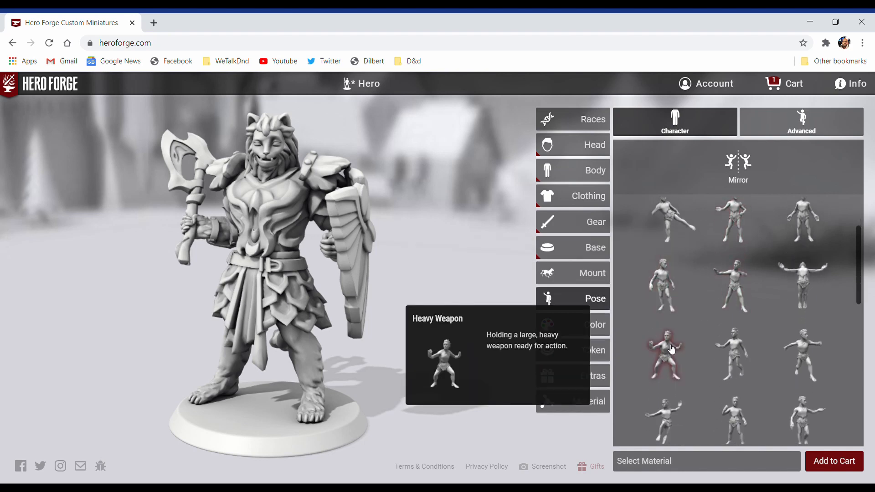
left_click(671, 348)
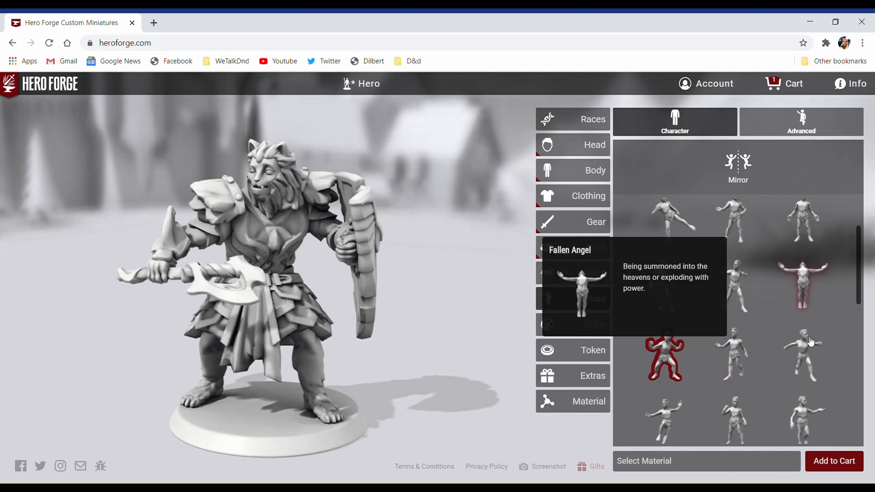
left_click(810, 341)
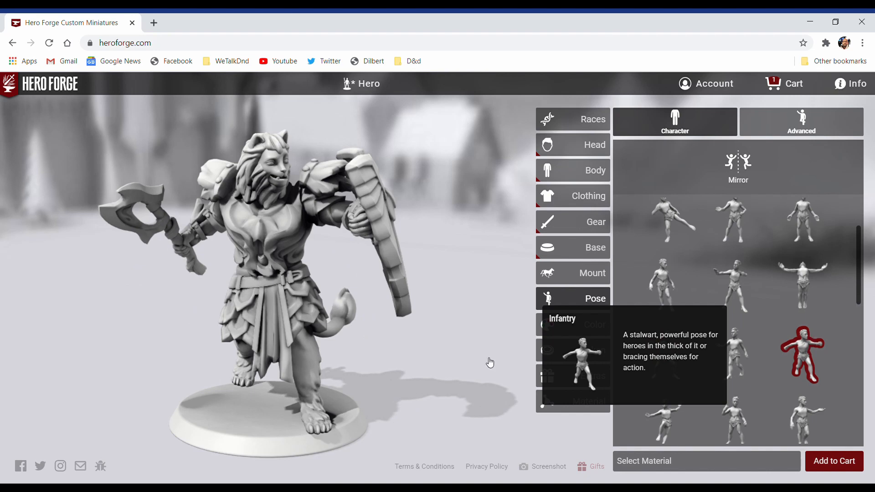
left_click_drag(429, 357, 428, 316)
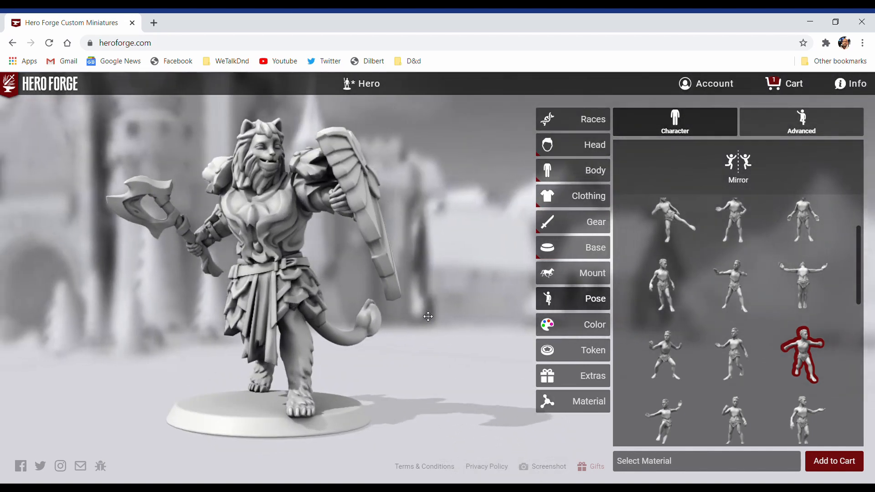
Step: Slightly reduce the twist of the figure's first head joint in the advanced pose settings
mouse_move(797, 258)
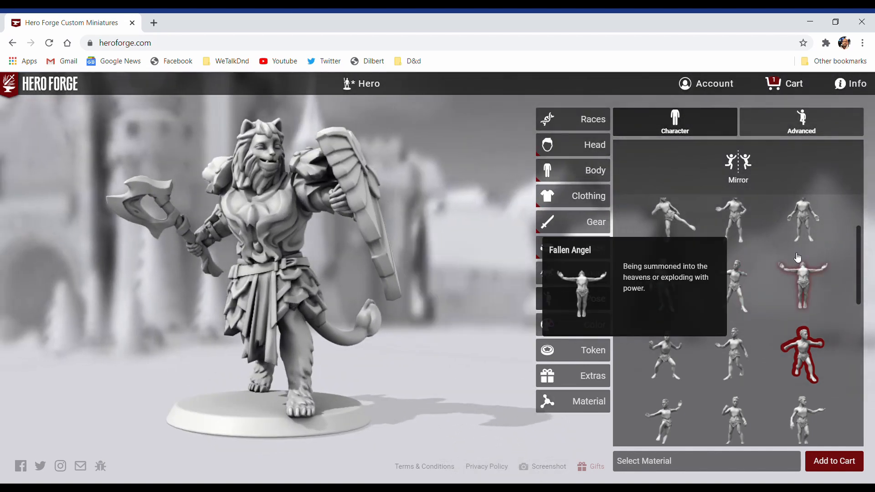
left_click(798, 127)
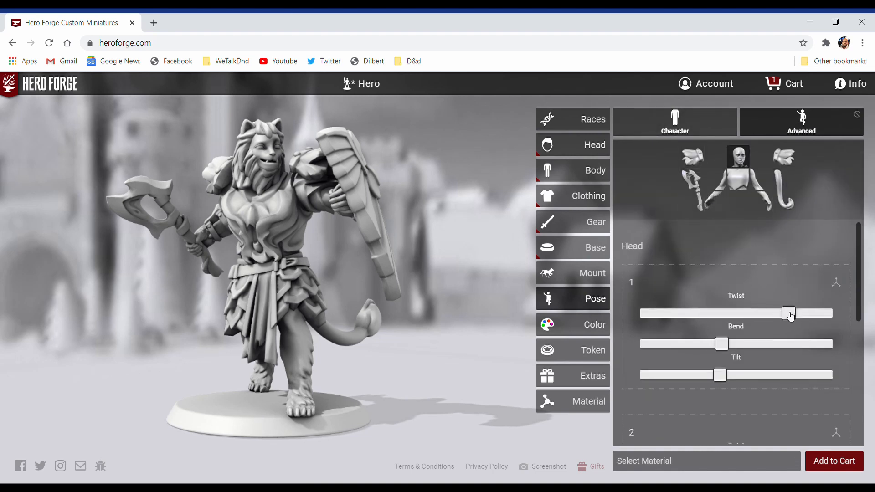
left_click_drag(790, 315, 765, 316)
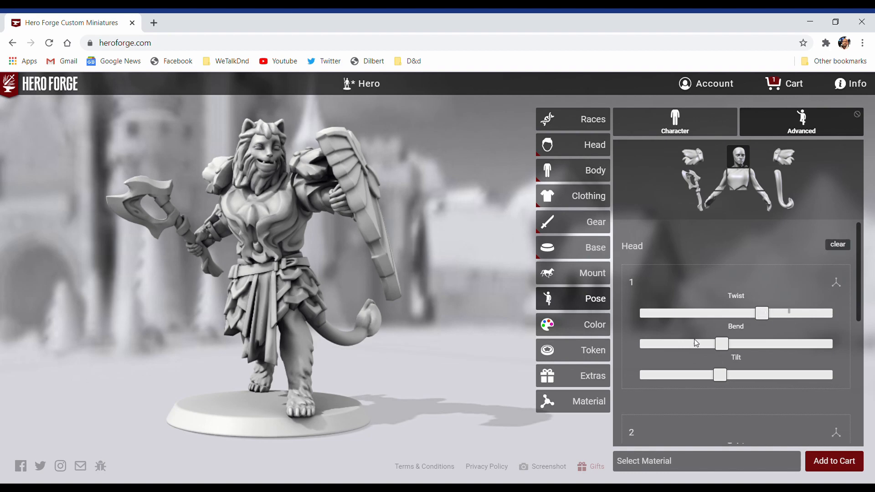
Step: Adjust the left wrist to turn the shield outward with maximum twist, slightly more bend and reduced tilt
left_click(769, 208)
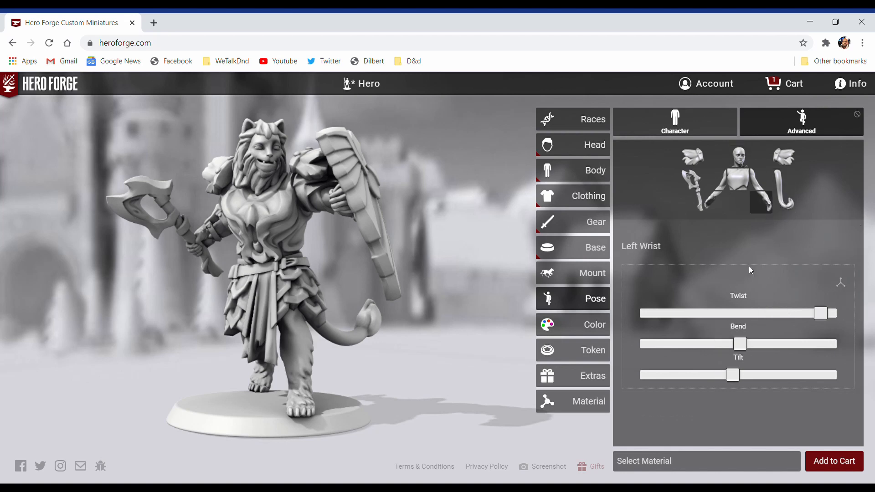
mouse_move(824, 319)
left_mouse_down()
mouse_move(797, 318)
mouse_move(840, 318)
left_mouse_up()
mouse_move(746, 347)
left_mouse_down()
mouse_move(718, 347)
mouse_move(746, 345)
left_mouse_up()
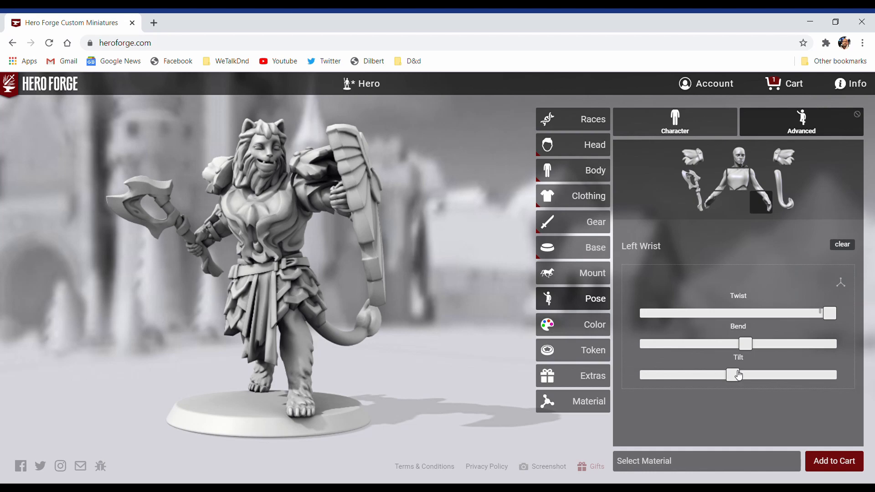
left_click(758, 374)
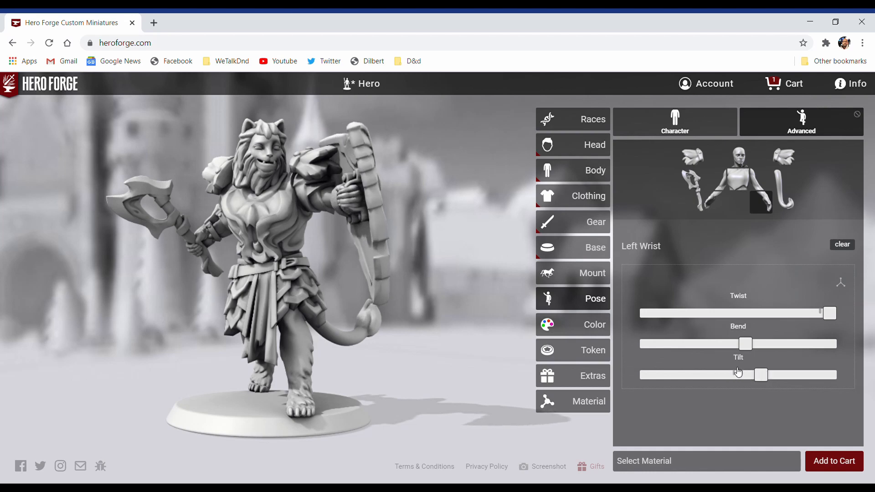
left_click_drag(737, 372, 704, 367)
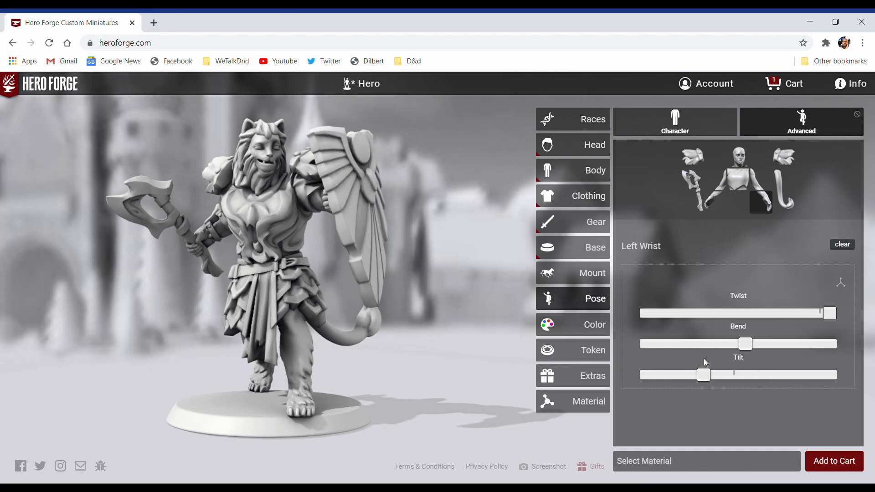
left_click_drag(447, 384, 485, 391)
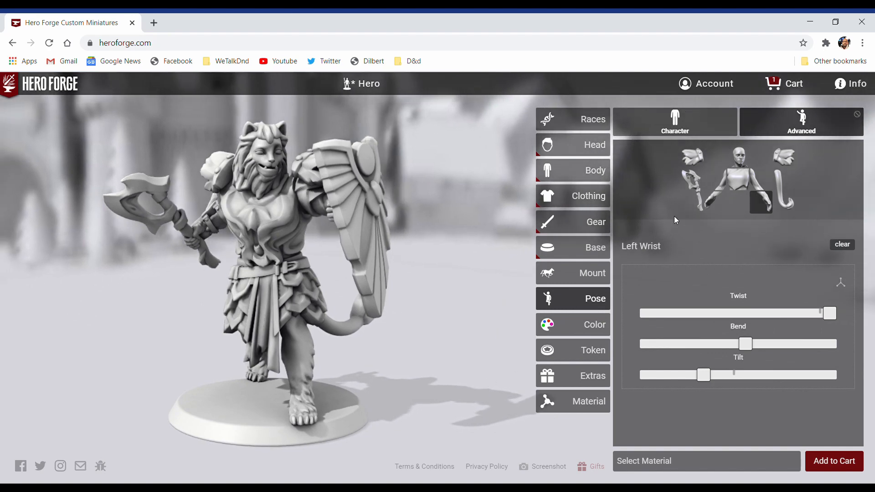
Step: Slightly lower the grip position of the axe in the right hand, leaving its twist centred
left_click(701, 209)
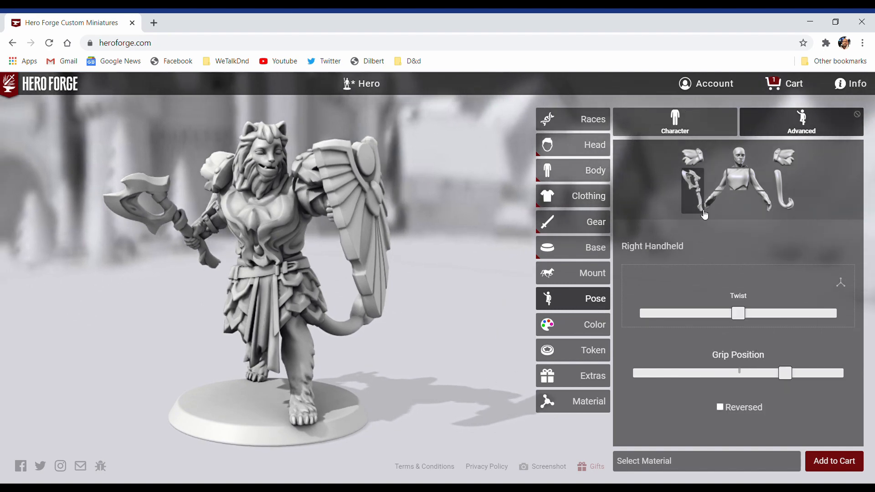
mouse_move(742, 314)
left_mouse_down()
mouse_move(773, 314)
mouse_move(709, 312)
mouse_move(761, 313)
mouse_move(742, 313)
left_mouse_up()
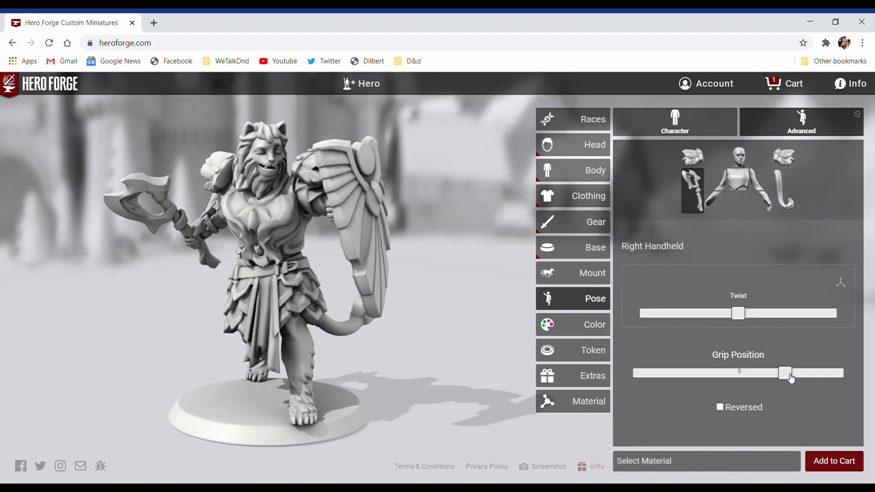
mouse_move(781, 377)
left_mouse_down()
mouse_move(752, 378)
mouse_move(855, 381)
mouse_move(774, 372)
left_mouse_up()
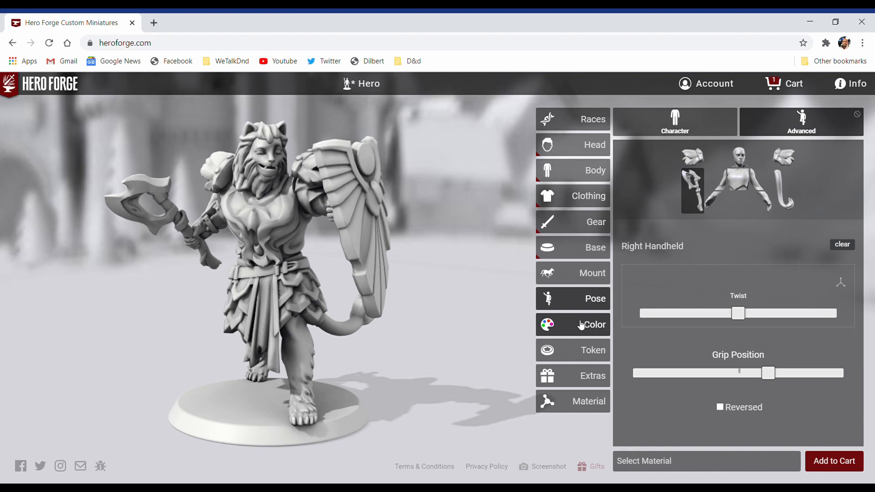
Step: Apply the brown-furred human race color preset to the figure
left_click(581, 324)
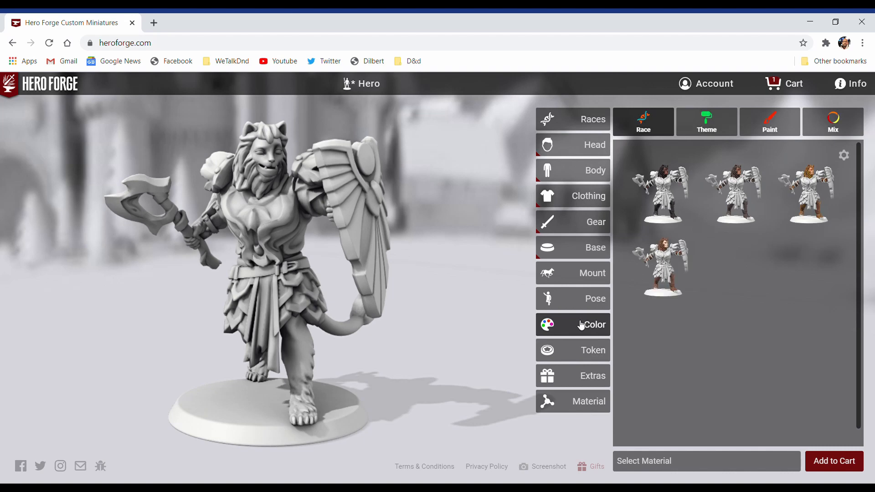
mouse_move(673, 191)
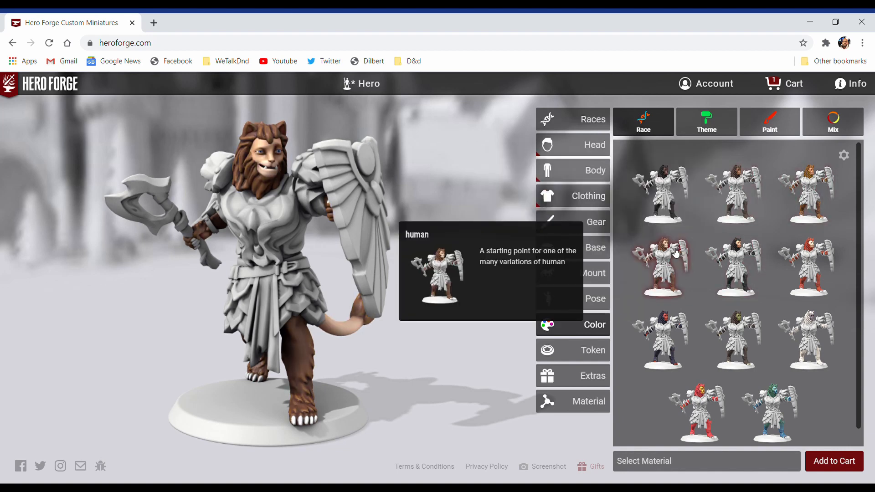
left_click(676, 253)
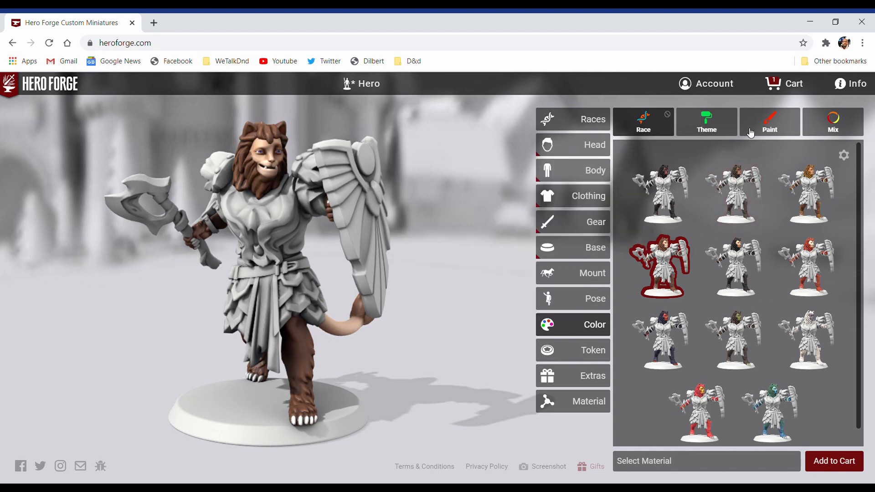
Step: Customize the individual race colors, setting both Hair and Hair 2 to Cashew Brunette
left_click(844, 155)
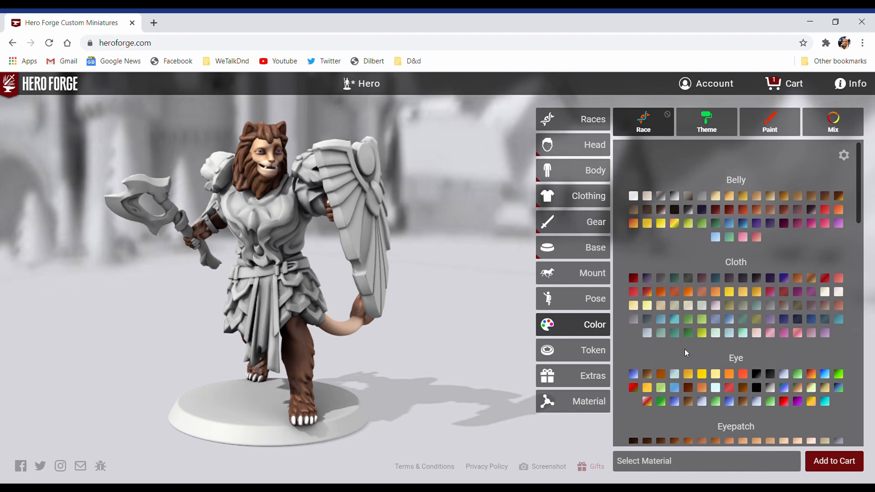
scroll(684, 348, "down", 2)
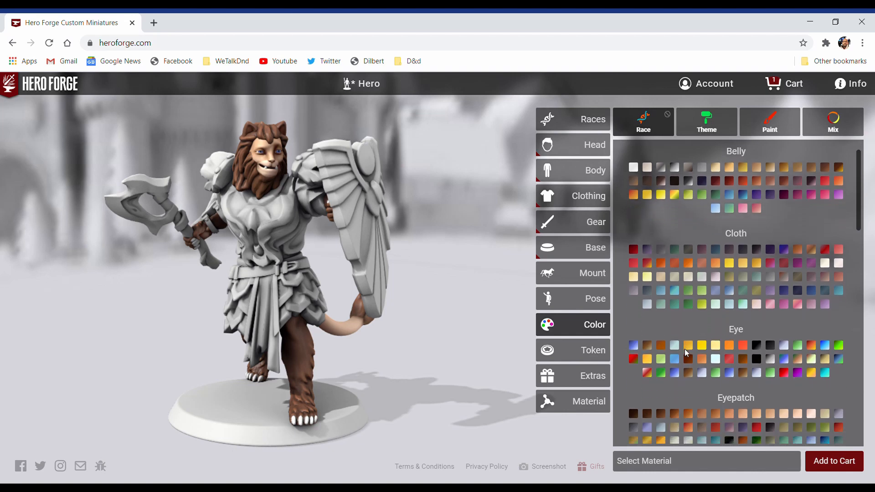
scroll(684, 349, "down", 3)
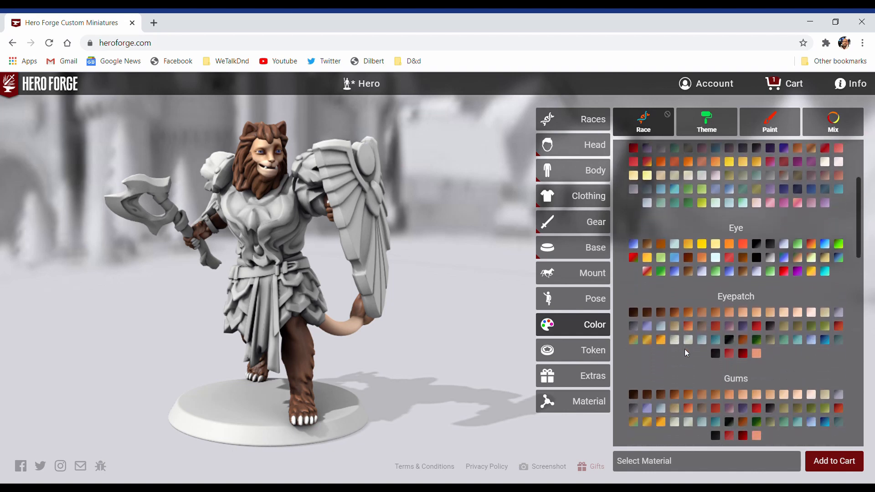
scroll(684, 349, "down", 1)
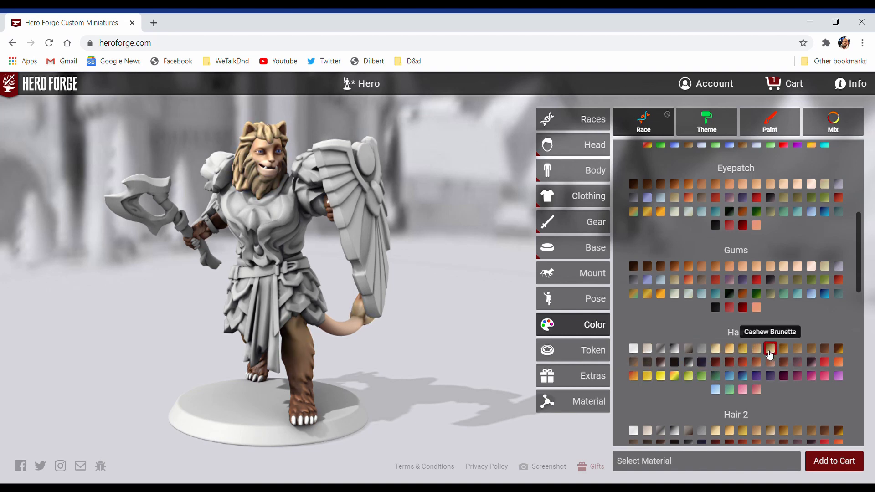
left_click(769, 354)
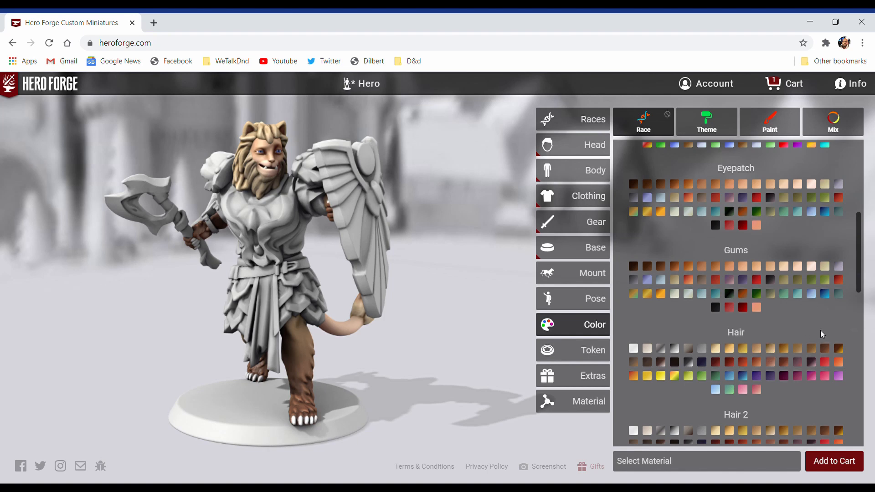
scroll(820, 330, "down", 2)
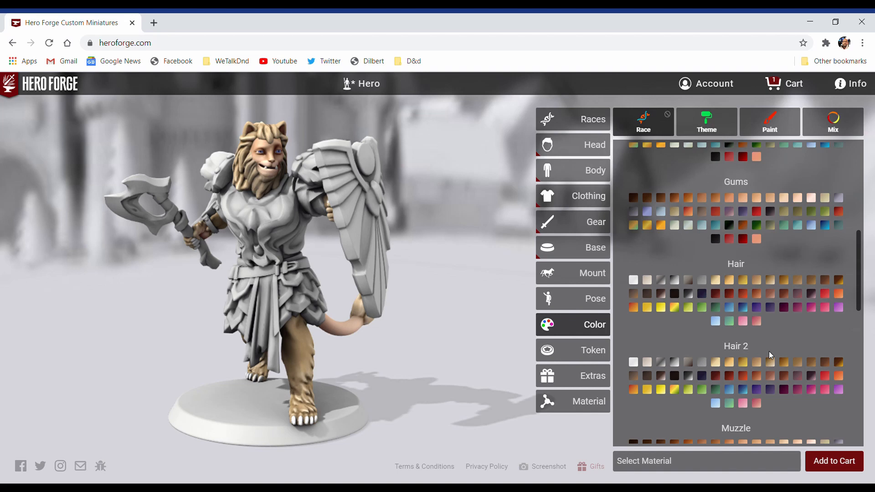
left_click(770, 361)
Step: Try Deep 5 and Medium Light 6 on the muzzle, then choose the light skin tone just before Medium Light 6
scroll(772, 361, "down", 2)
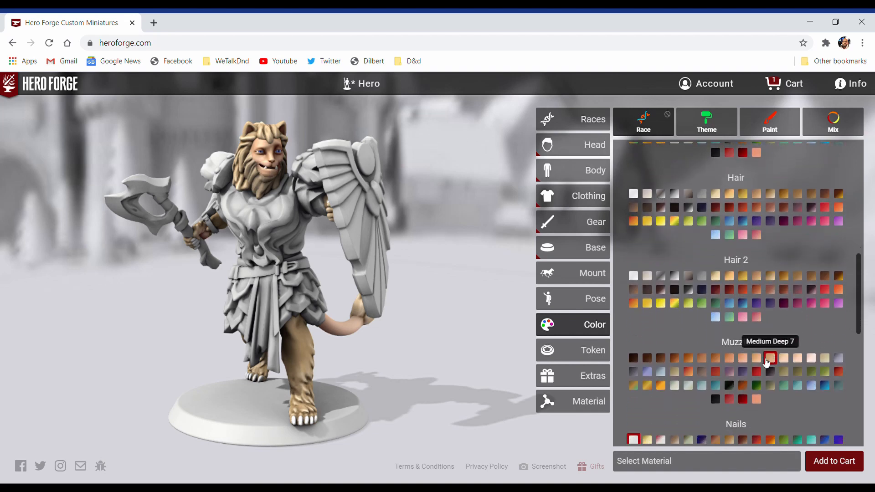
left_click(701, 360)
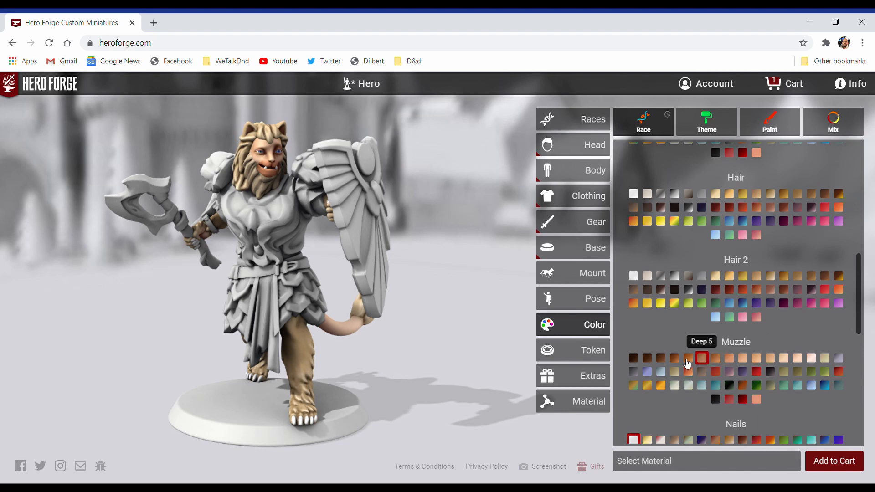
left_click(798, 359)
left_click(816, 359)
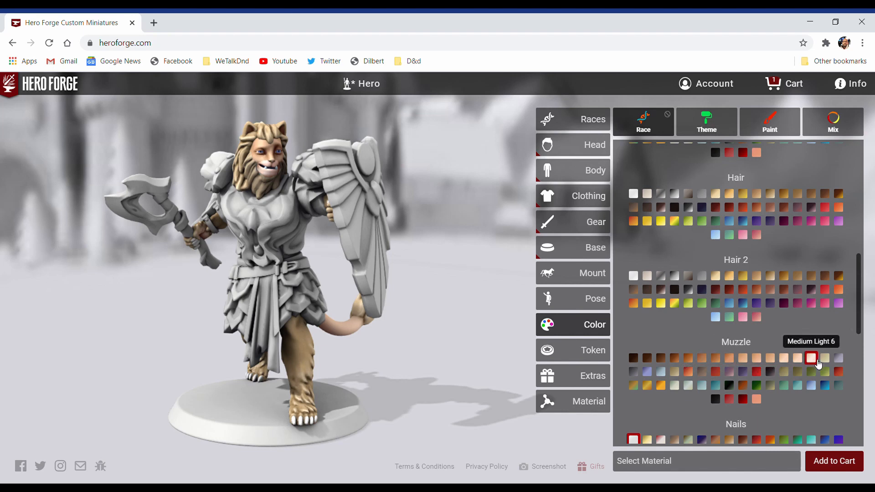
left_click(797, 361)
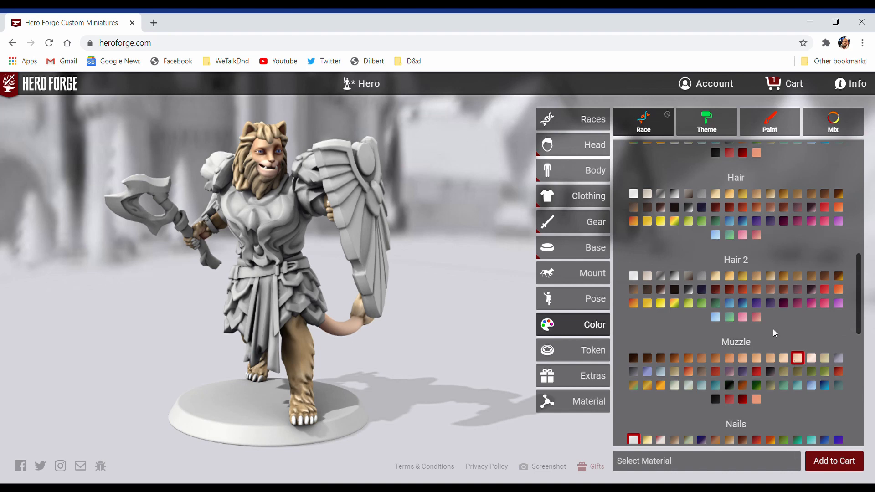
Step: Apply the Celestial Crusader color theme to the figure and open its individual theme colors for customization
scroll(773, 331, "down", 3)
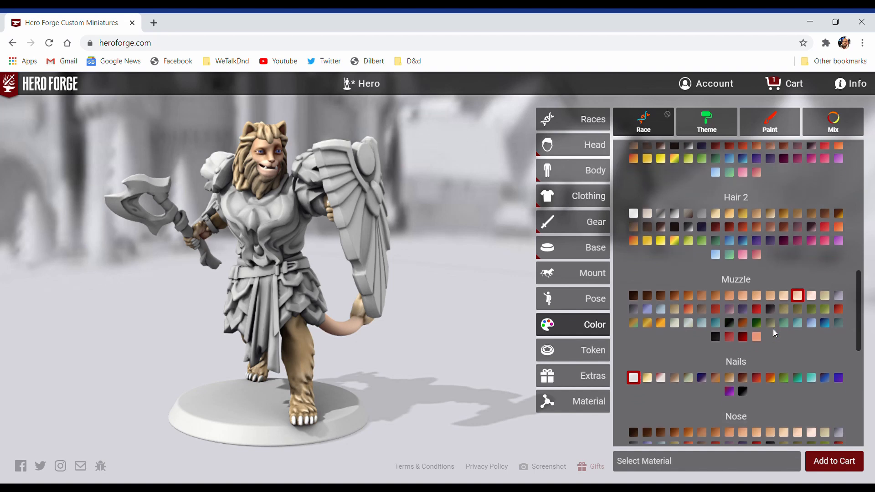
scroll(773, 331, "down", 1)
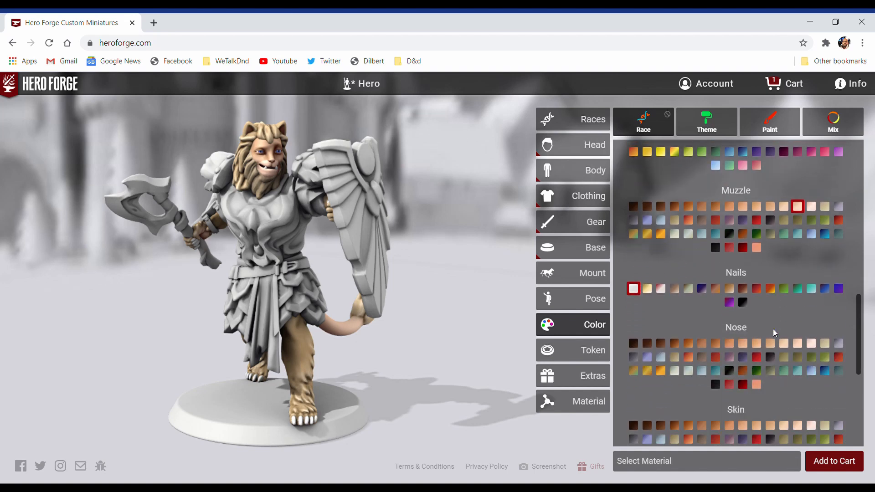
scroll(773, 331, "down", 4)
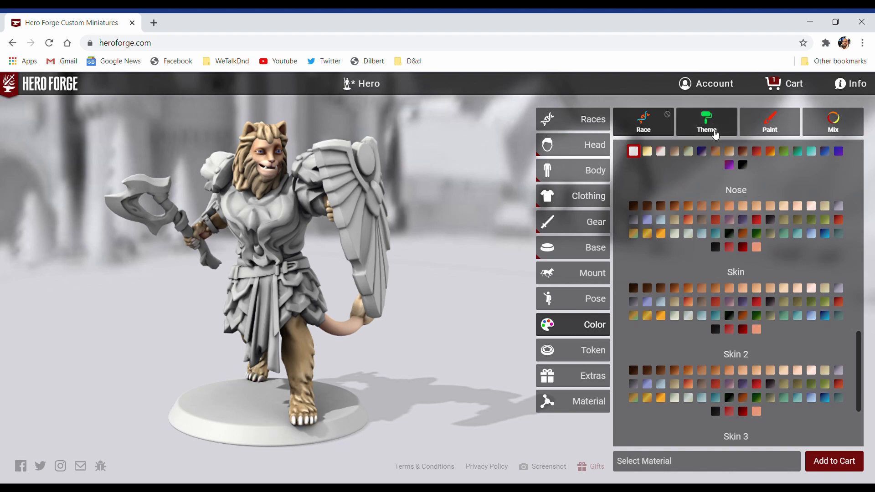
left_click(714, 130)
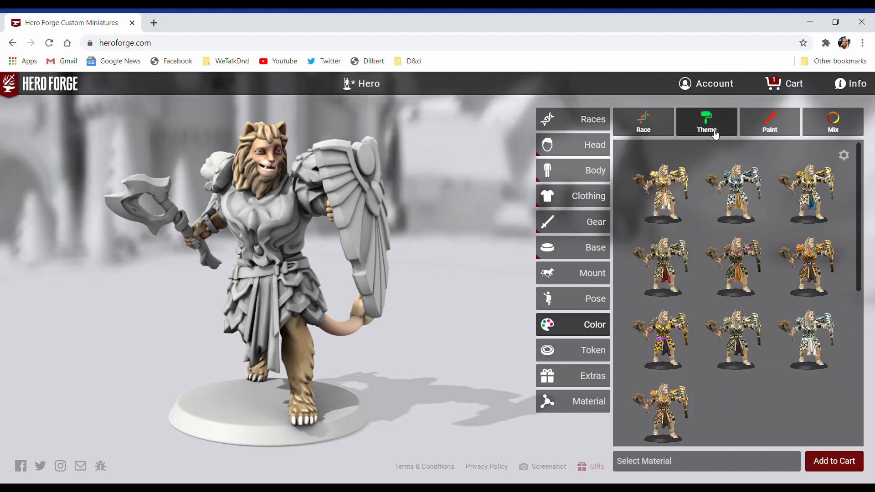
left_click(738, 195)
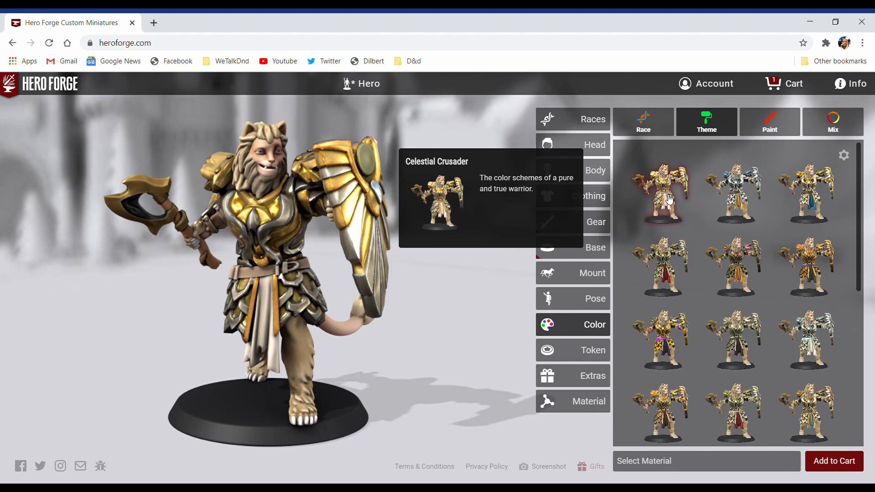
left_click(668, 199)
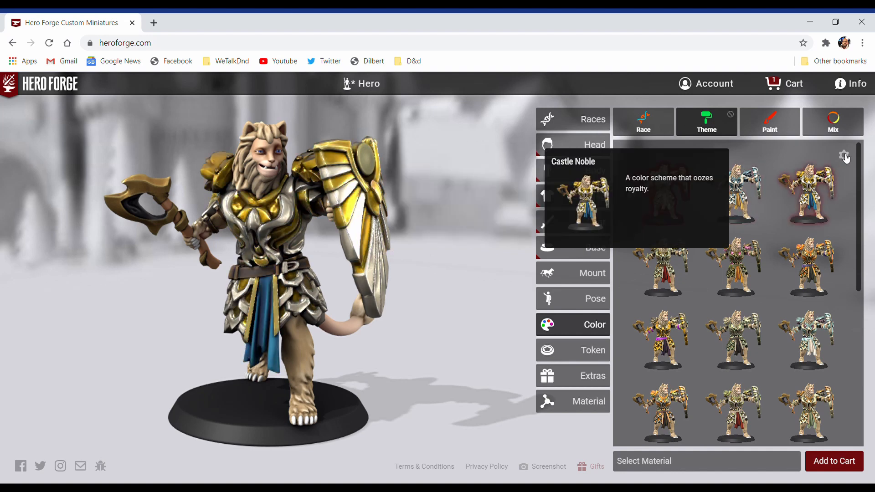
left_click(844, 155)
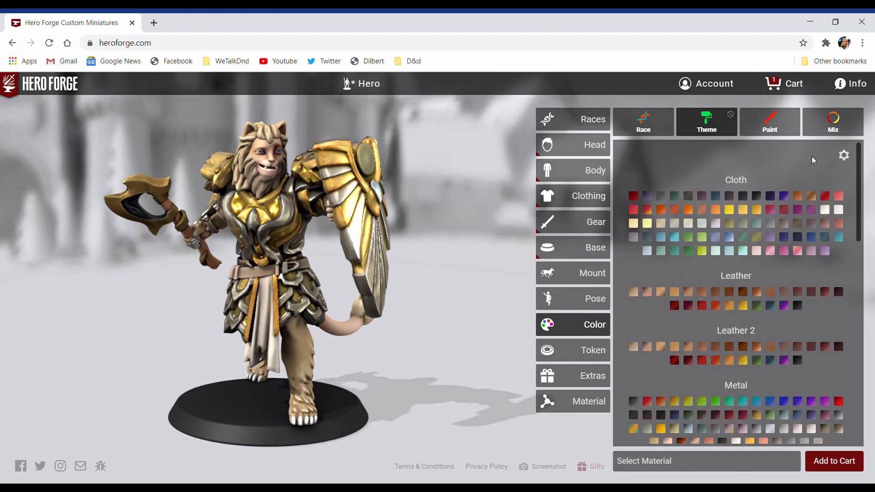
Step: Try Keen Aubergine, Aristocratic Aubergine and Charcoal Cashmere as the theme's Cloth color
left_click(787, 199)
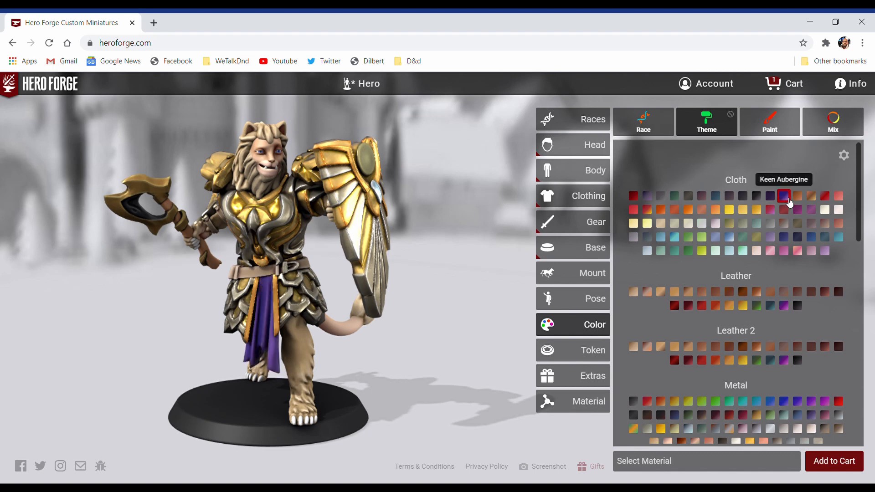
left_click(773, 199)
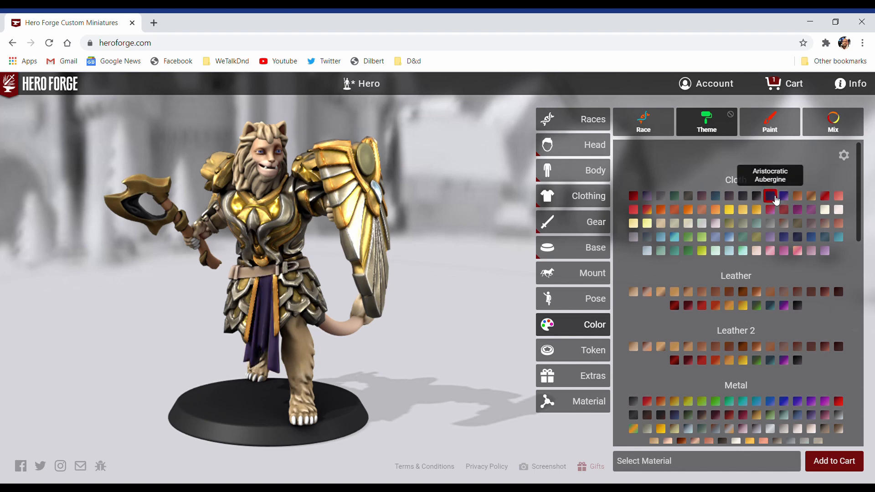
left_click(759, 198)
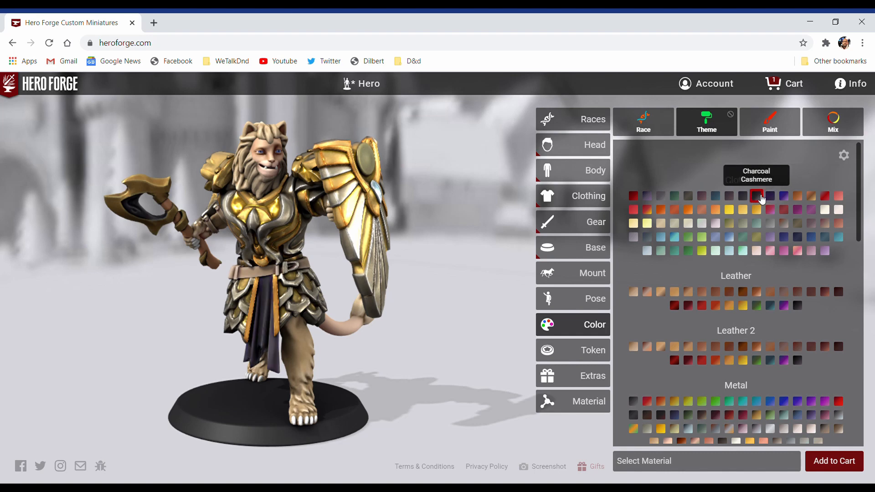
left_click(771, 198)
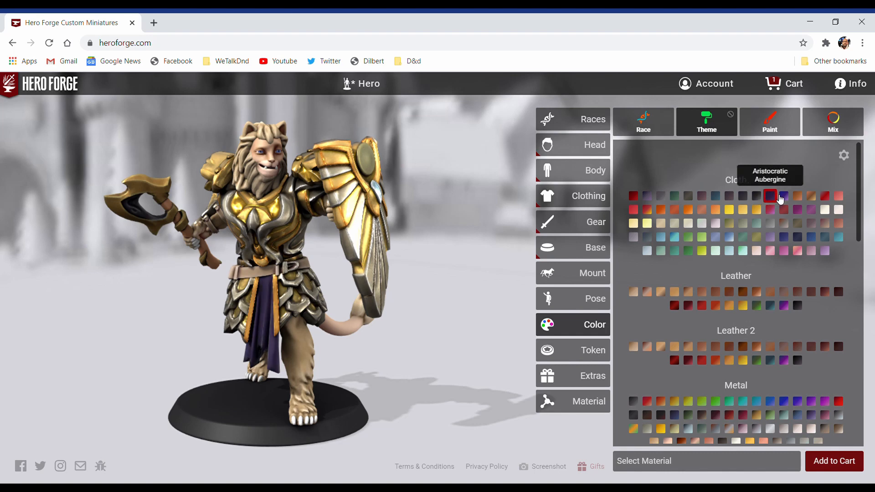
left_click(785, 198)
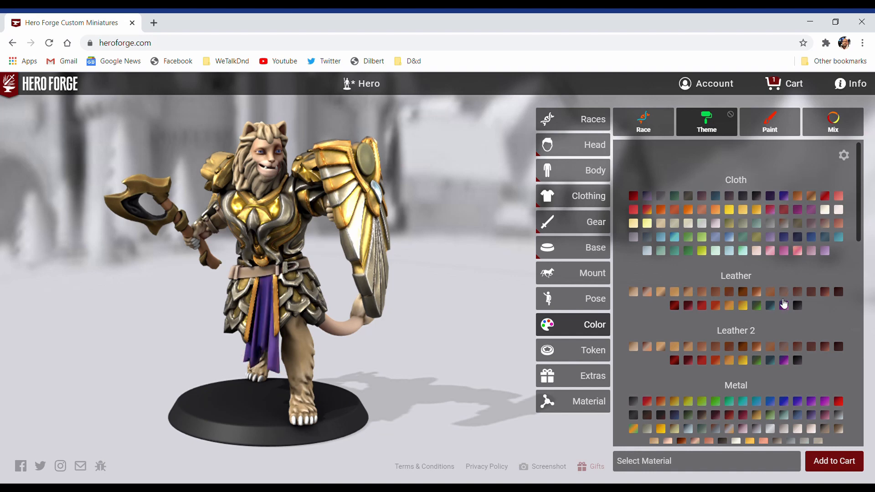
Step: Set the theme's first Leather color to purple and its Cloth color to Fleecy Fuschia
left_click(784, 306)
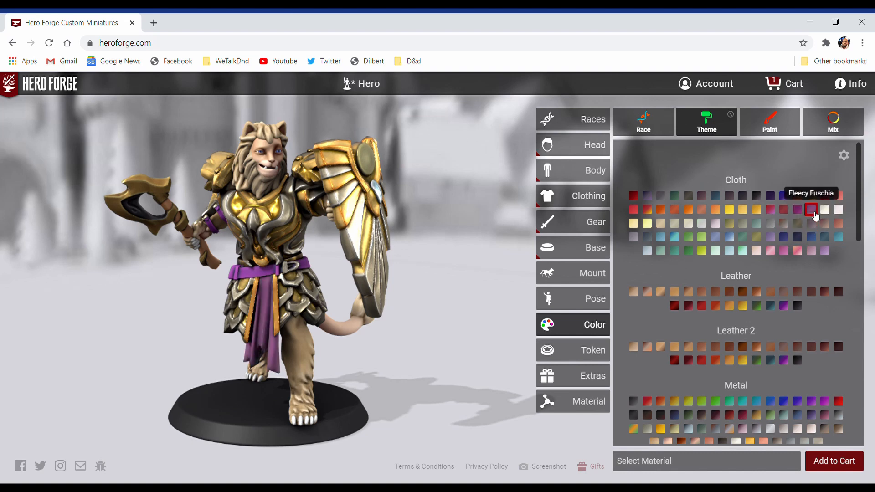
left_click(815, 216)
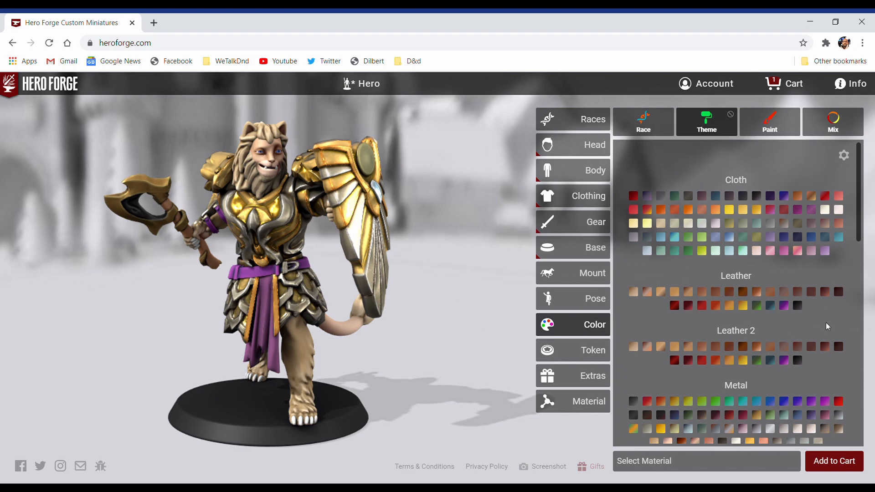
Step: Try Cobalt as the theme's first Metal color on the armor and shield
scroll(827, 327, "down", 3)
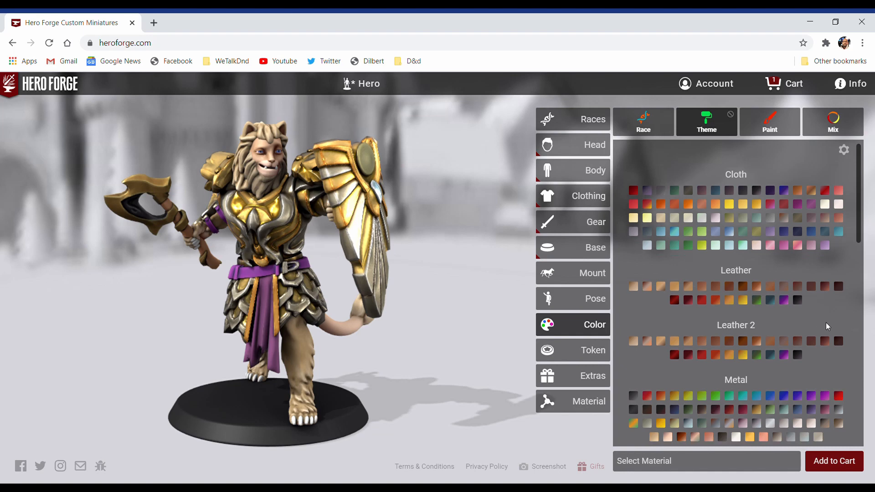
scroll(826, 315, "down", 2)
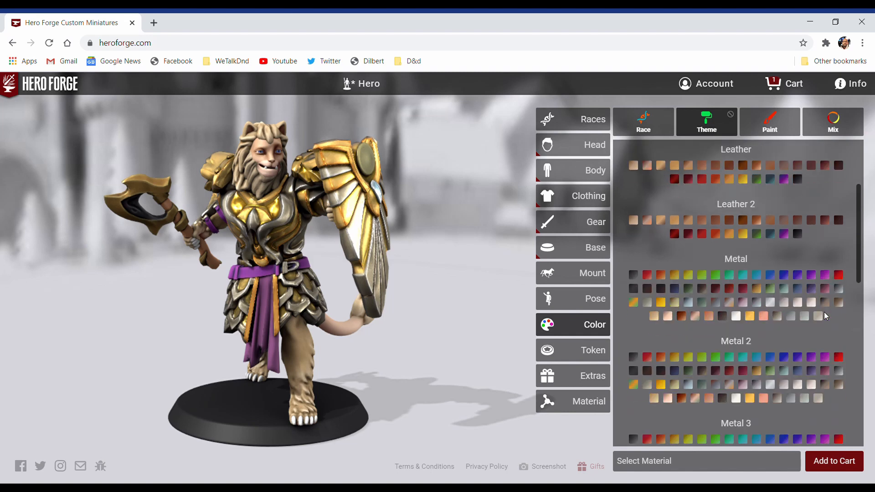
left_click(812, 264)
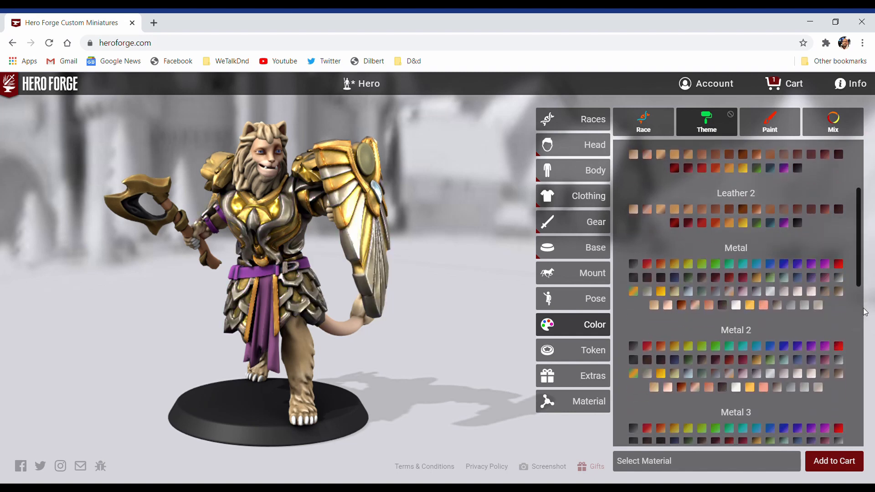
scroll(855, 335, "down", 2)
scroll(854, 335, "down", 5)
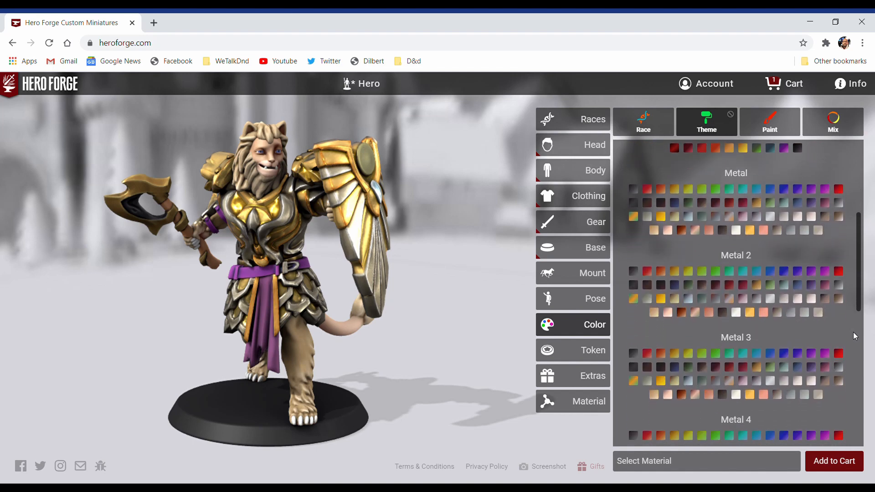
scroll(852, 335, "down", 1)
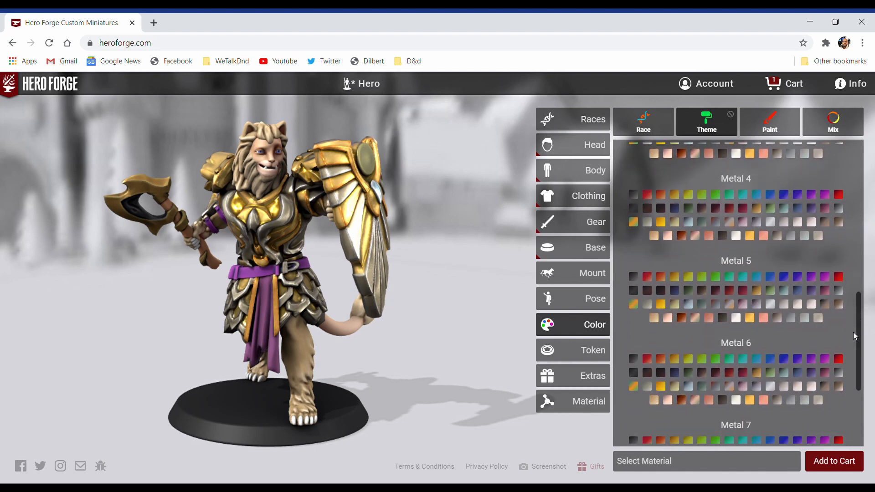
scroll(853, 336, "up", 2)
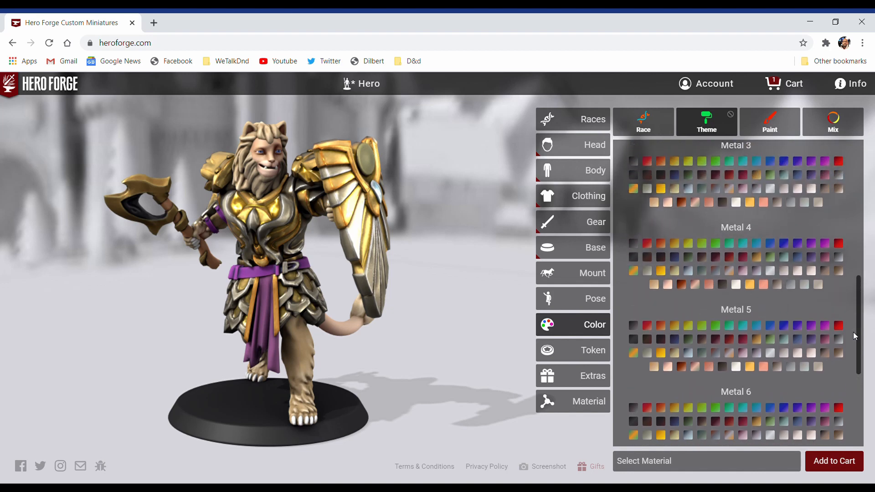
scroll(853, 335, "up", 5)
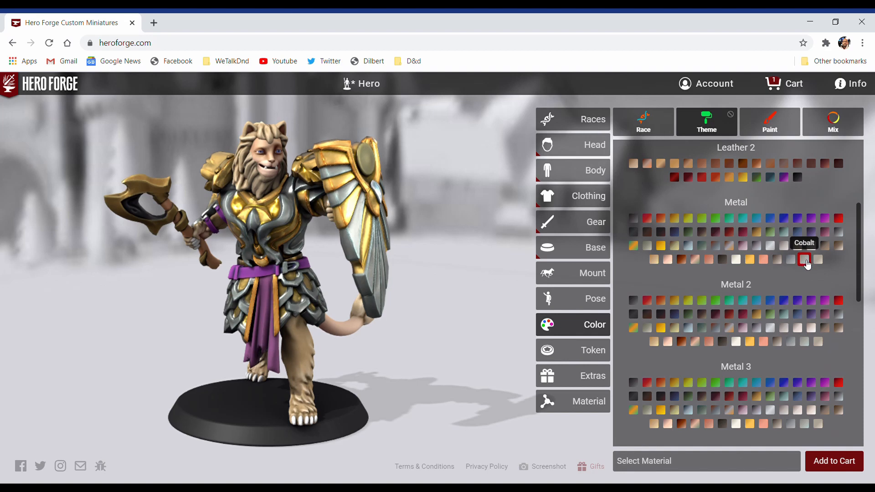
left_click(804, 259)
left_click(804, 341)
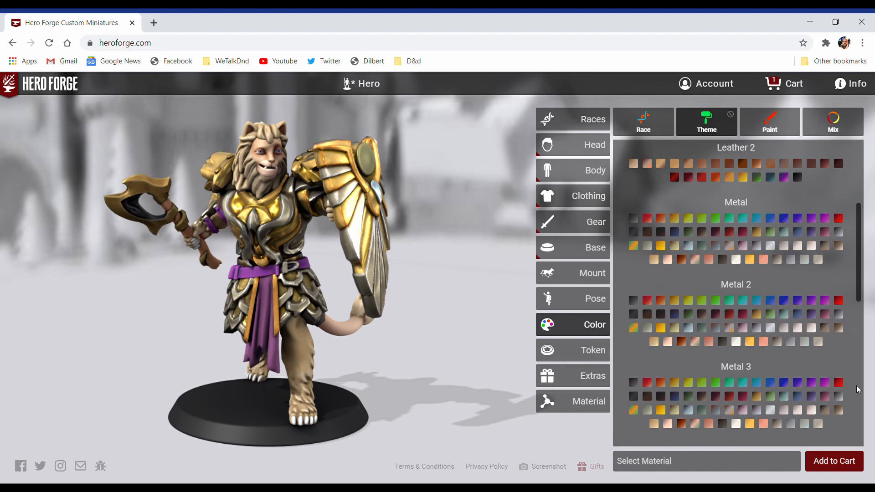
Step: Set the theme's Metal 6 color, used on the axe head, to Polished Nickel
scroll(858, 388, "down", 1)
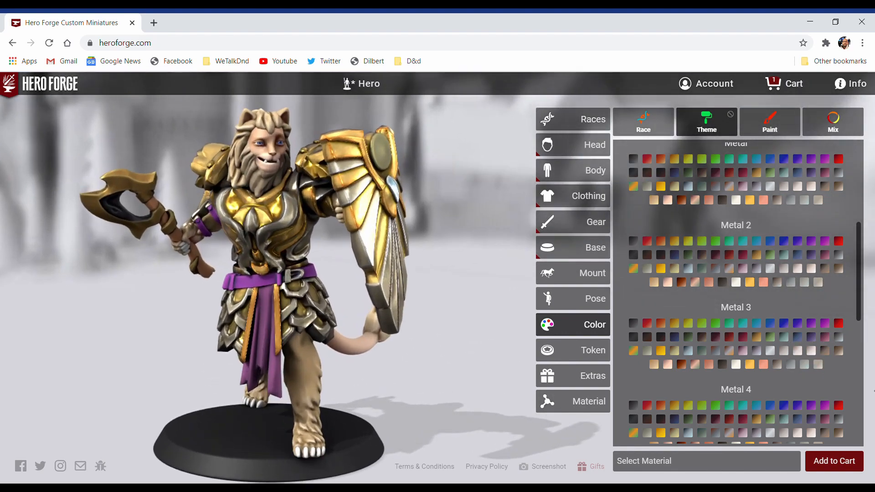
scroll(841, 387, "down", 1)
scroll(841, 387, "down", 1)
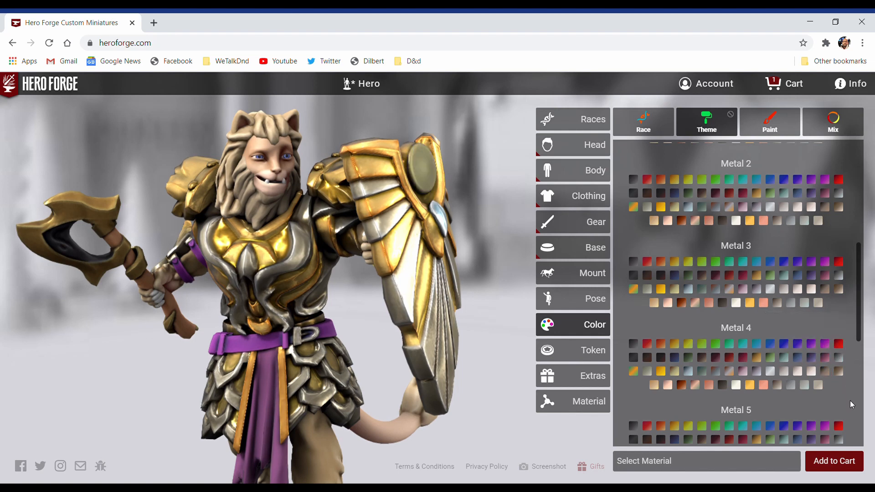
scroll(846, 398, "down", 2)
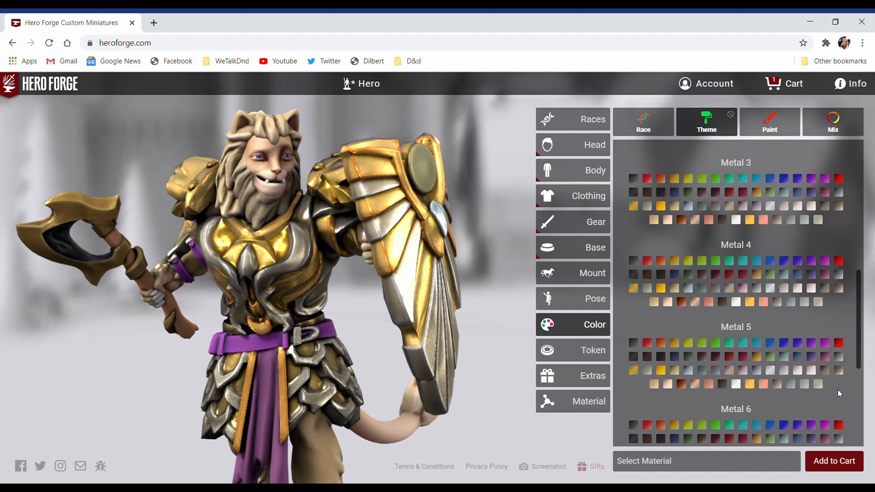
scroll(837, 392, "down", 2)
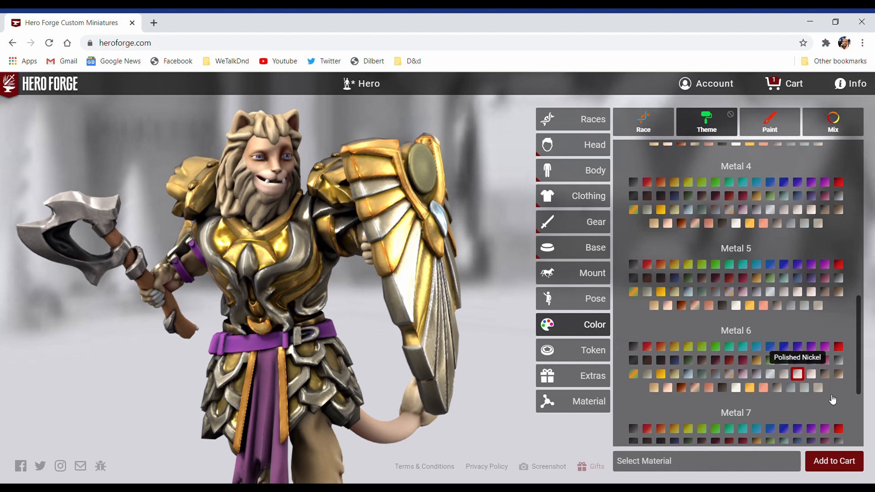
scroll(855, 417, "down", 5)
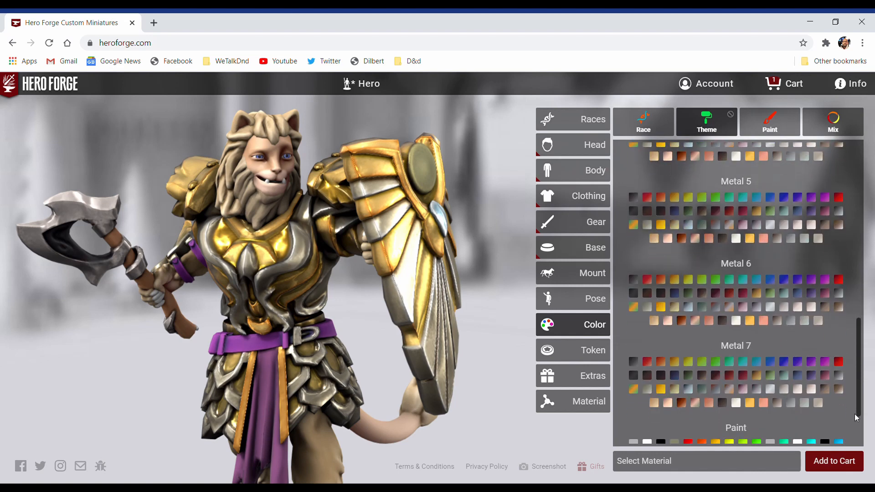
Step: Recolor the brown wooden handle of the axe to a light gray tone
scroll(855, 417, "down", 1)
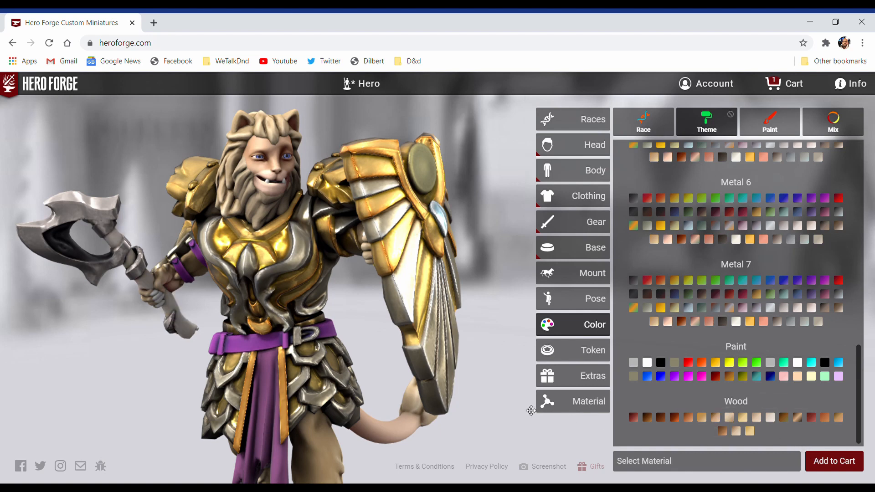
scroll(530, 410, "down", 3)
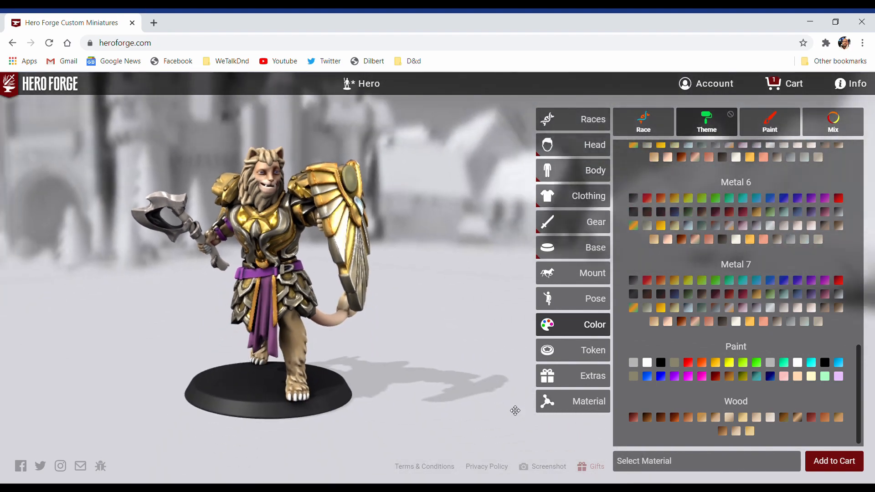
left_click_drag(513, 410, 486, 380)
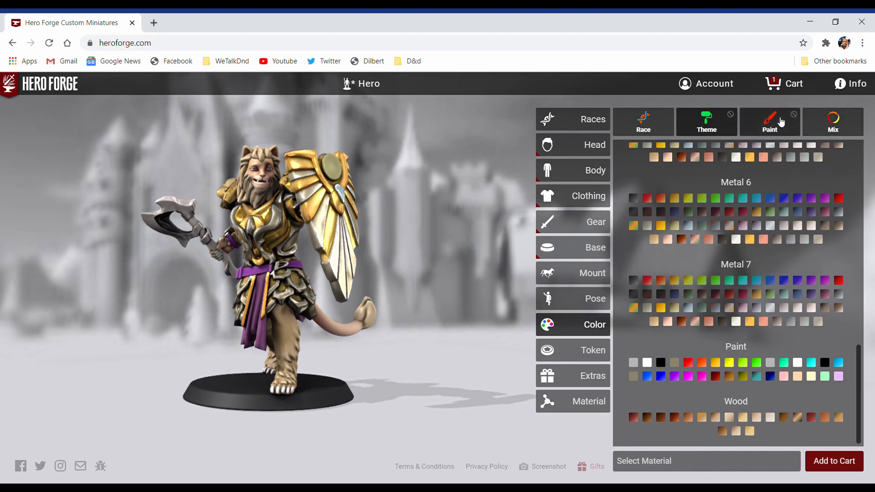
Step: Look over the Paint, Mix and Token options, and preview the extra dice set in orange
left_click(782, 124)
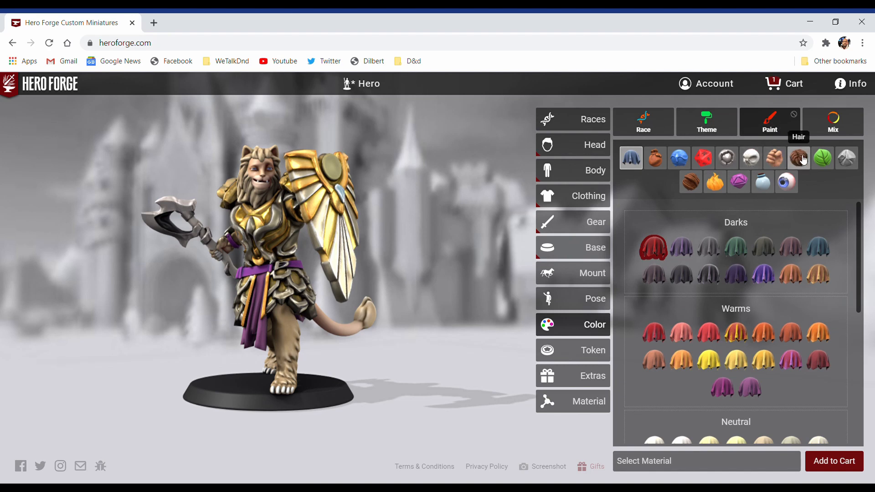
left_click(825, 124)
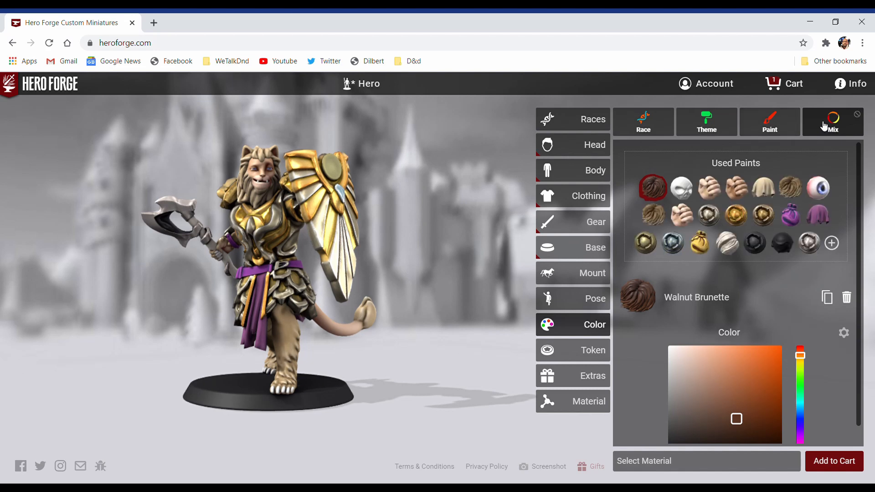
left_click(569, 351)
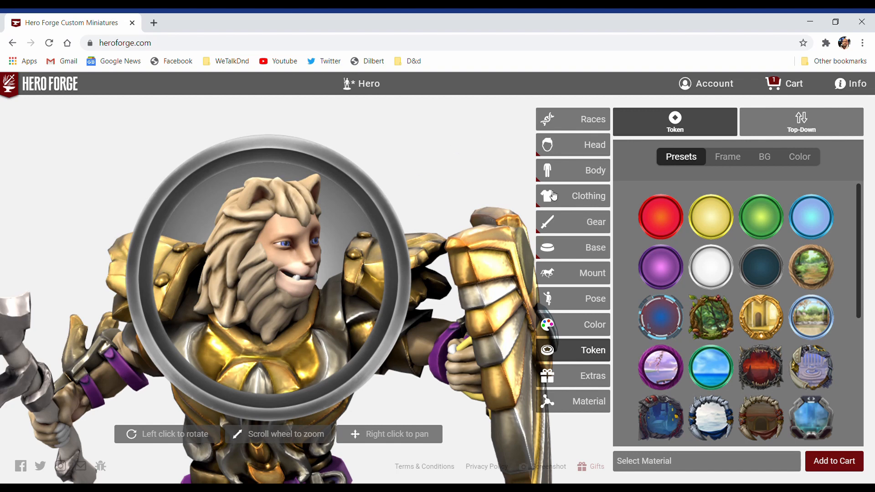
left_click(576, 376)
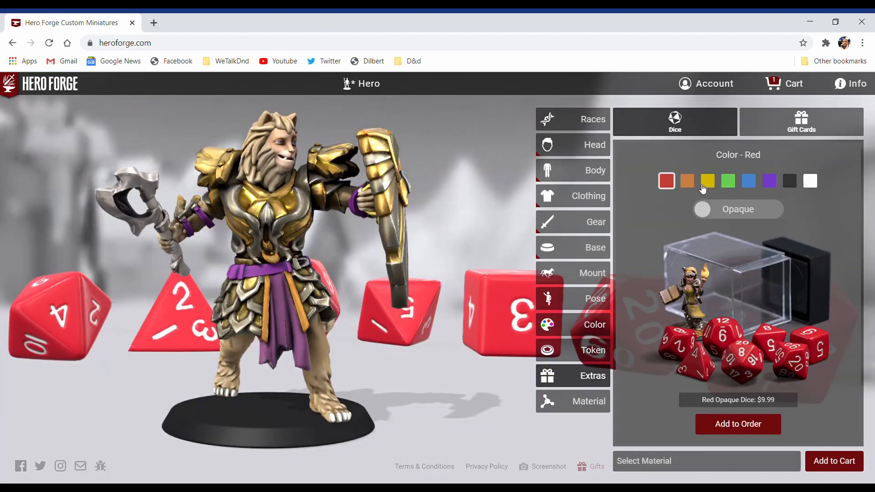
left_click(692, 183)
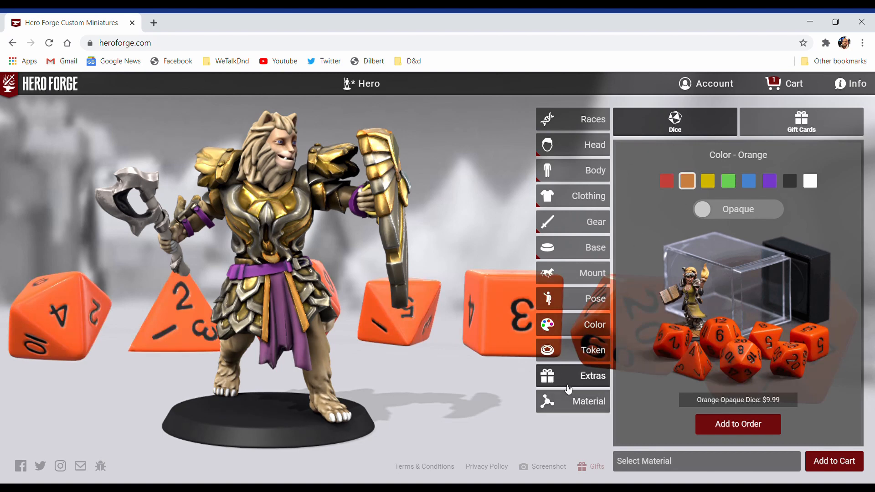
Step: Set the miniature's material to Pre-Order Color Plastic and inspect the figure's flattened color rendering
left_click(571, 408)
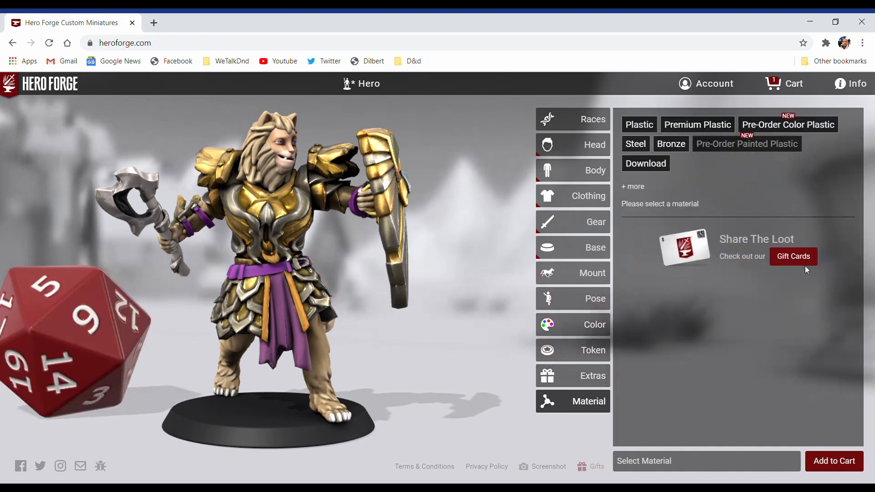
left_click(786, 131)
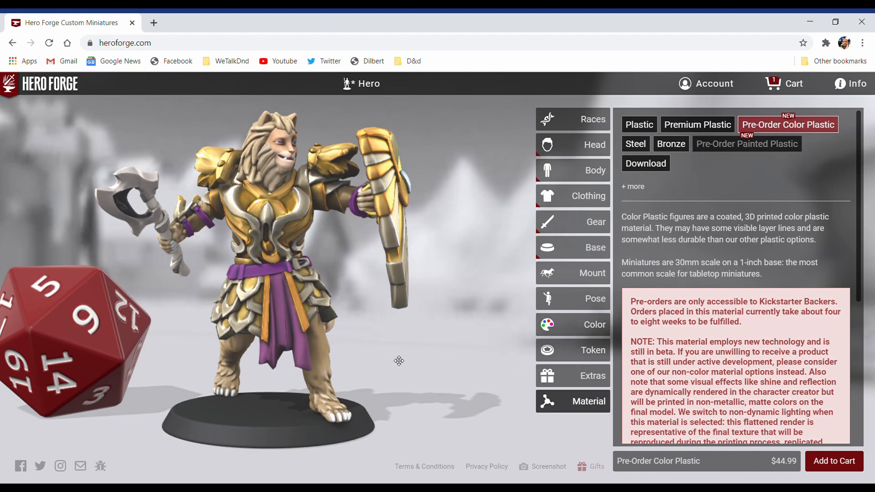
mouse_move(338, 354)
left_mouse_down()
mouse_move(305, 358)
mouse_move(349, 358)
left_mouse_up()
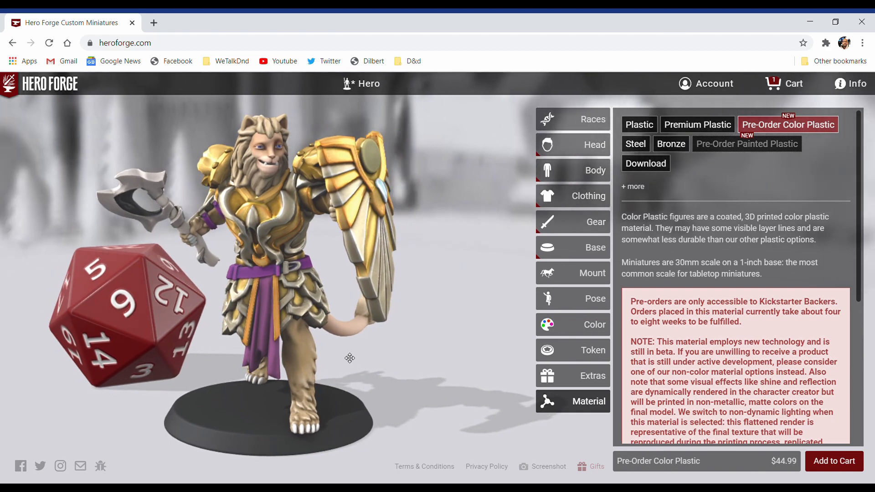